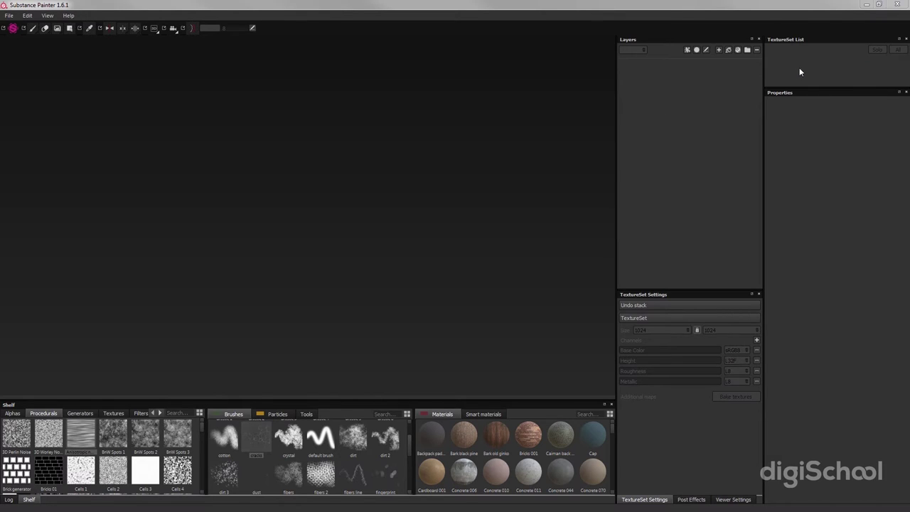
Begin a new project with femme_scifi02_ent.obj loaded as the mesh
{"action": "left_click", "coordinate": [28, 15]}
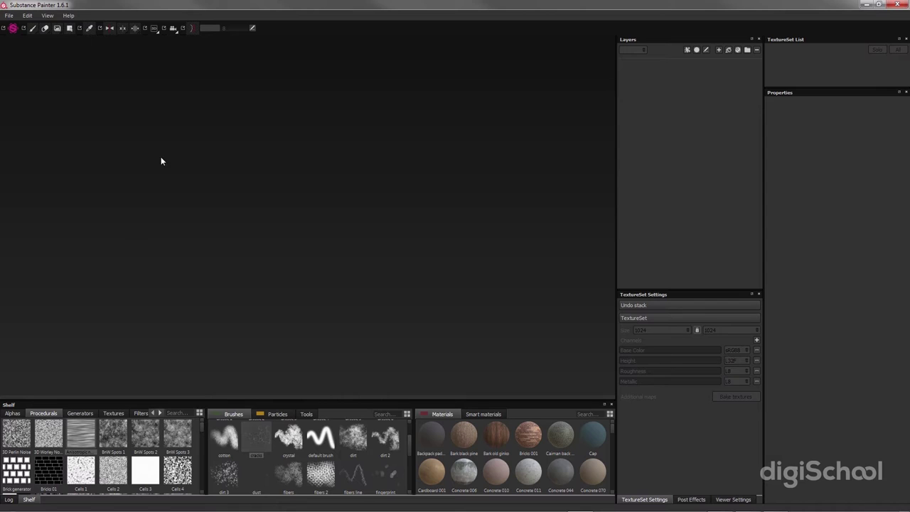
{"action": "left_click", "coordinate": [9, 15]}
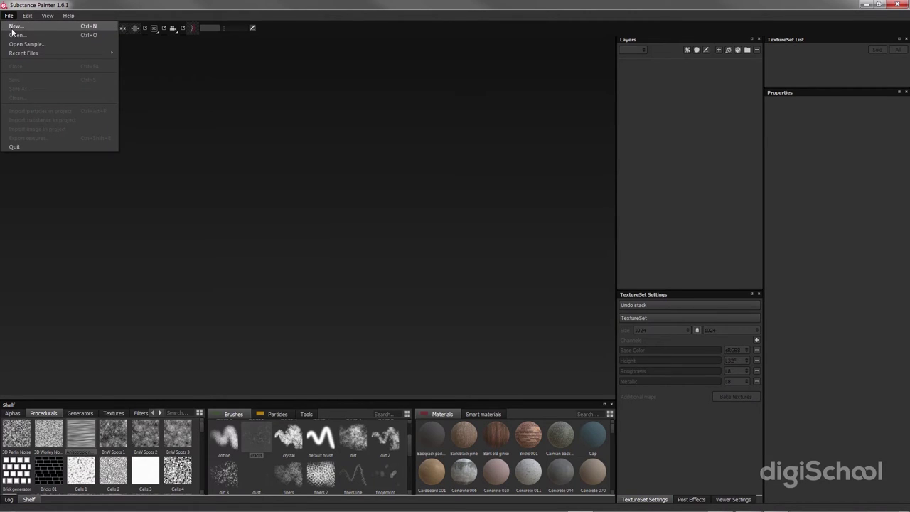
{"action": "left_click", "coordinate": [13, 27]}
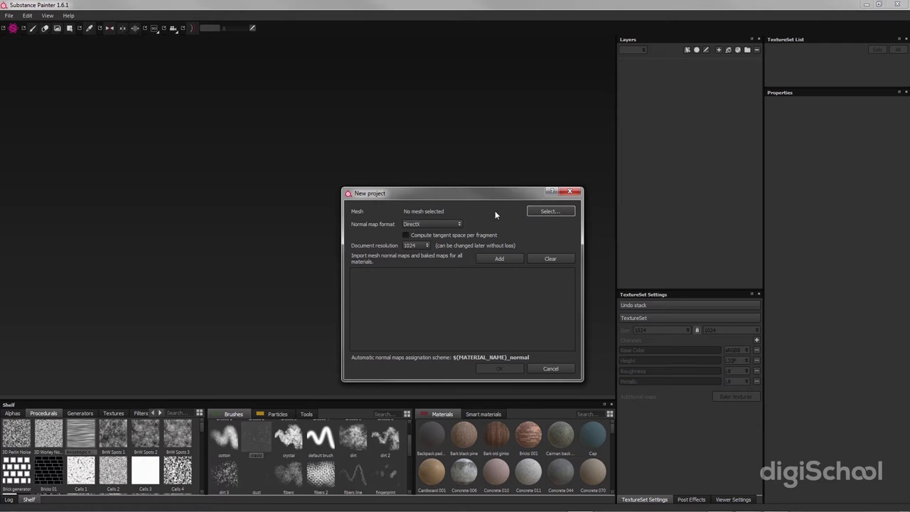
{"action": "left_click", "coordinate": [551, 213]}
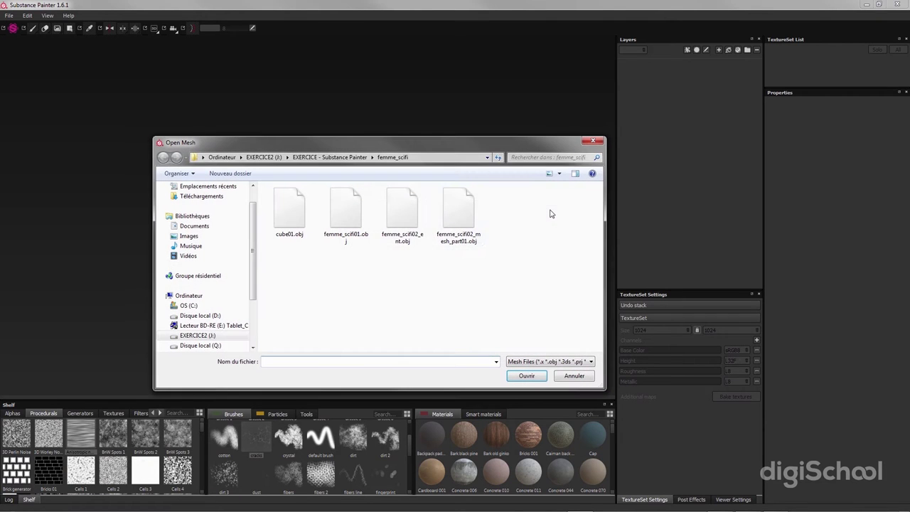
{"action": "left_click", "coordinate": [396, 214]}
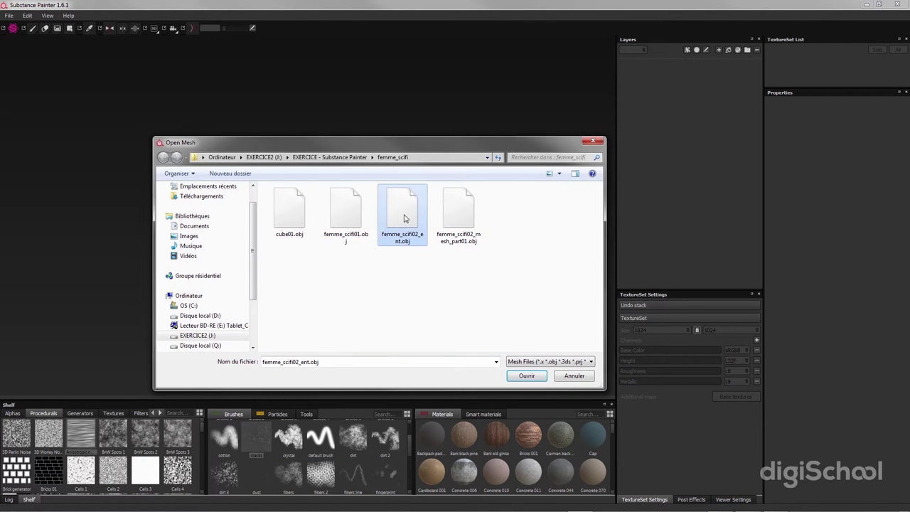
{"action": "double_click", "coordinate": [404, 219]}
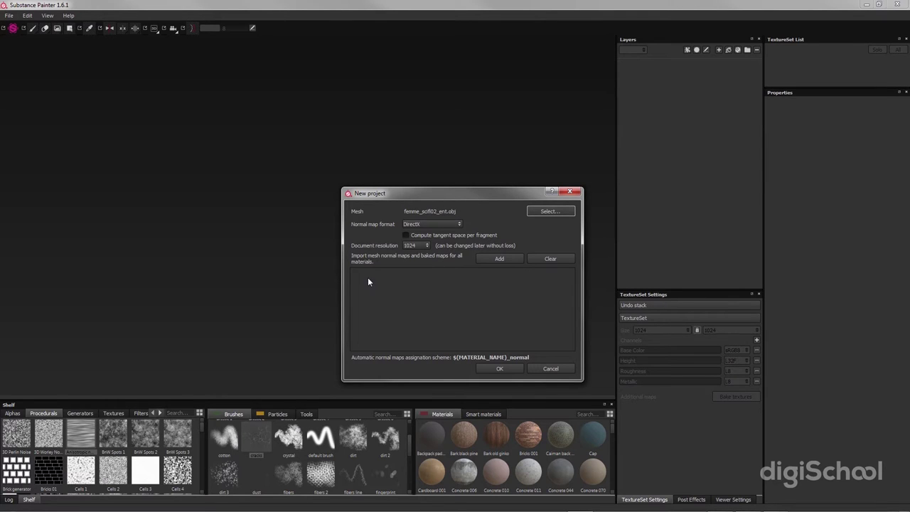
Import 1WraithSuit.jpg as a project map and create the project
{"action": "left_click", "coordinate": [497, 260]}
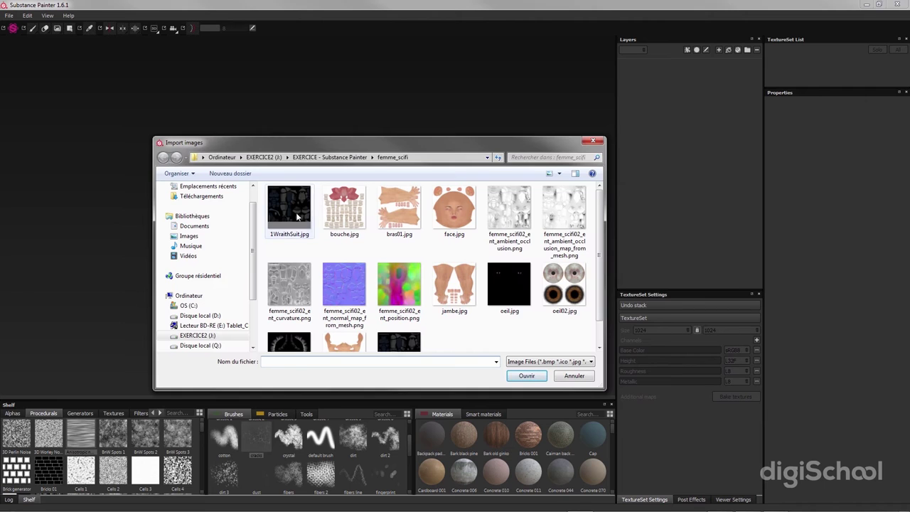
{"action": "left_click", "coordinate": [281, 233]}
{"action": "double_click", "coordinate": [285, 208]}
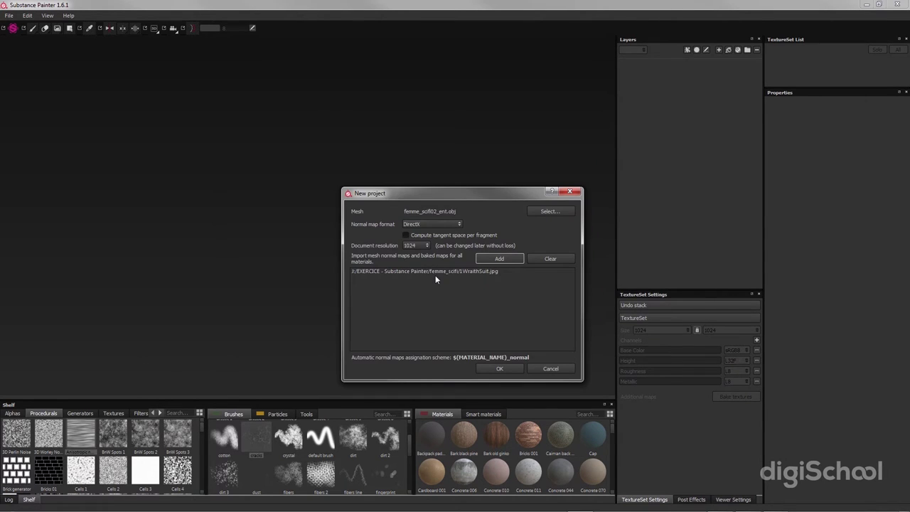
{"action": "left_click", "coordinate": [499, 366]}
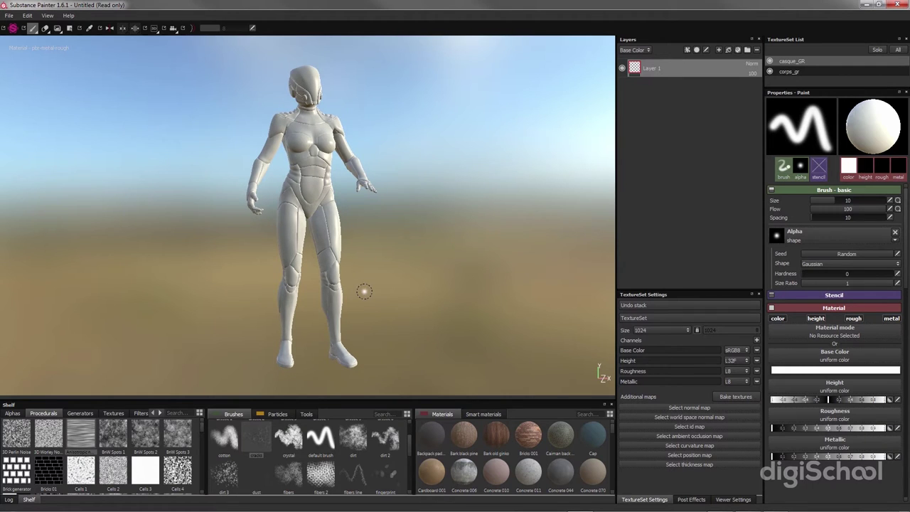
Zoom and orbit in close on the helmet, upper body and chest
{"action": "scroll", "coordinate": [359, 284], "scroll_direction": "up", "scroll_amount": 2}
{"action": "mouse_move", "coordinate": [379, 268]}
{"action": "middle_mouse_down"}
{"action": "mouse_move", "coordinate": [387, 327]}
{"action": "mouse_move", "coordinate": [377, 285]}
{"action": "middle_mouse_up"}
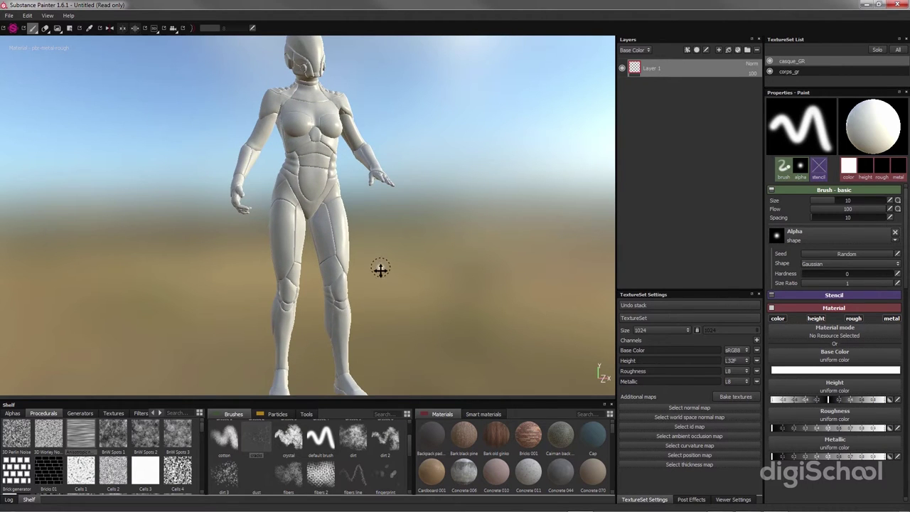
{"action": "mouse_move", "coordinate": [378, 277]}
{"action": "left_mouse_down", "text": "alt"}
{"action": "mouse_move", "coordinate": [552, 264]}
{"action": "mouse_move", "coordinate": [577, 329]}
{"action": "mouse_move", "coordinate": [337, 183]}
{"action": "mouse_move", "coordinate": [405, 192]}
{"action": "mouse_move", "coordinate": [102, 187]}
{"action": "left_mouse_up", "text": "alt"}
{"action": "scroll", "coordinate": [213, 229], "scroll_direction": "down", "scroll_amount": 2}
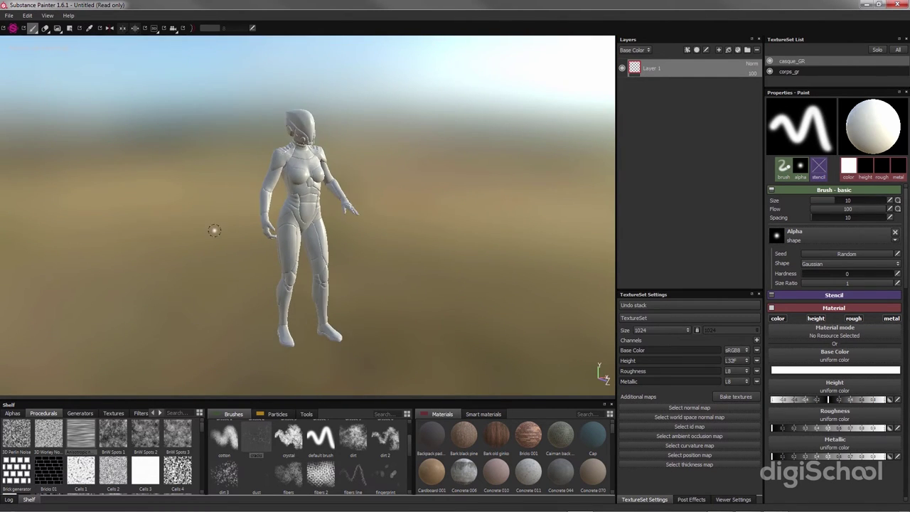
{"action": "scroll", "coordinate": [206, 245], "scroll_direction": "up", "scroll_amount": 4}
{"action": "mouse_move", "coordinate": [206, 244]}
{"action": "middle_mouse_down"}
{"action": "mouse_move", "coordinate": [282, 229]}
{"action": "mouse_move", "coordinate": [287, 314]}
{"action": "middle_mouse_up"}
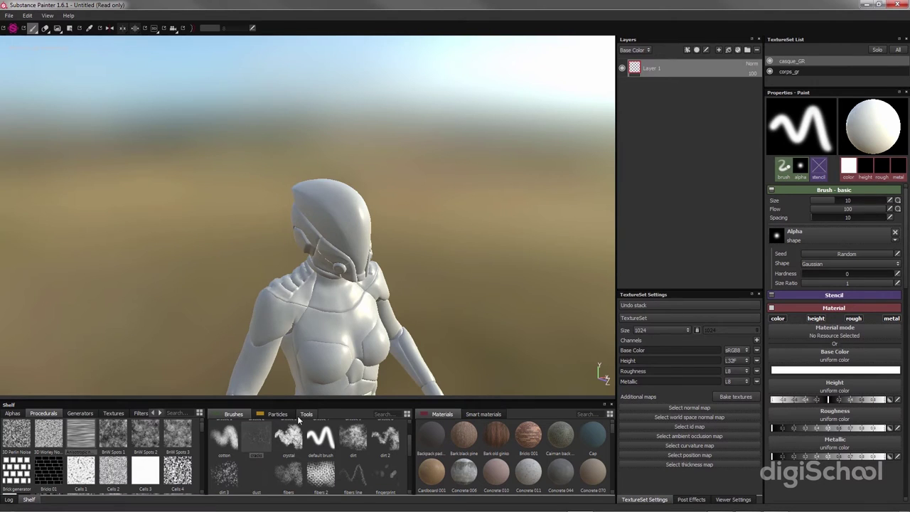
{"action": "scroll", "coordinate": [286, 314], "scroll_direction": "down", "scroll_amount": 3}
{"action": "scroll", "coordinate": [289, 308], "scroll_direction": "up", "scroll_amount": 5}
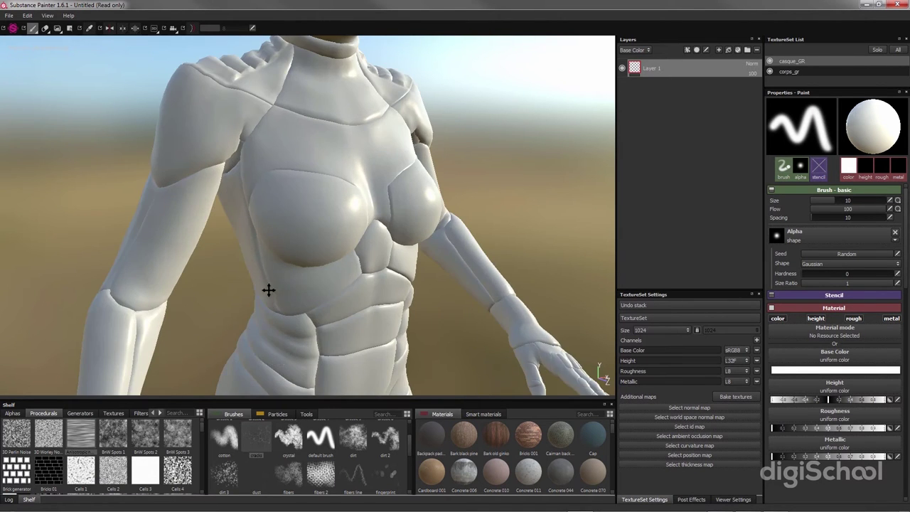
{"action": "middle_click_drag", "start_coordinate": [268, 288], "coordinate": [290, 363]}
{"action": "mouse_move", "coordinate": [290, 364]}
{"action": "left_mouse_down", "text": "alt"}
{"action": "mouse_move", "coordinate": [311, 320]}
{"action": "mouse_move", "coordinate": [305, 308]}
{"action": "mouse_move", "coordinate": [240, 374]}
{"action": "mouse_move", "coordinate": [223, 324]}
{"action": "mouse_move", "coordinate": [227, 372]}
{"action": "mouse_move", "coordinate": [236, 313]}
{"action": "mouse_move", "coordinate": [189, 317]}
{"action": "mouse_move", "coordinate": [192, 301]}
{"action": "mouse_move", "coordinate": [255, 287]}
{"action": "left_mouse_up", "text": "alt"}
{"action": "scroll", "coordinate": [299, 311], "scroll_direction": "up", "scroll_amount": 3}
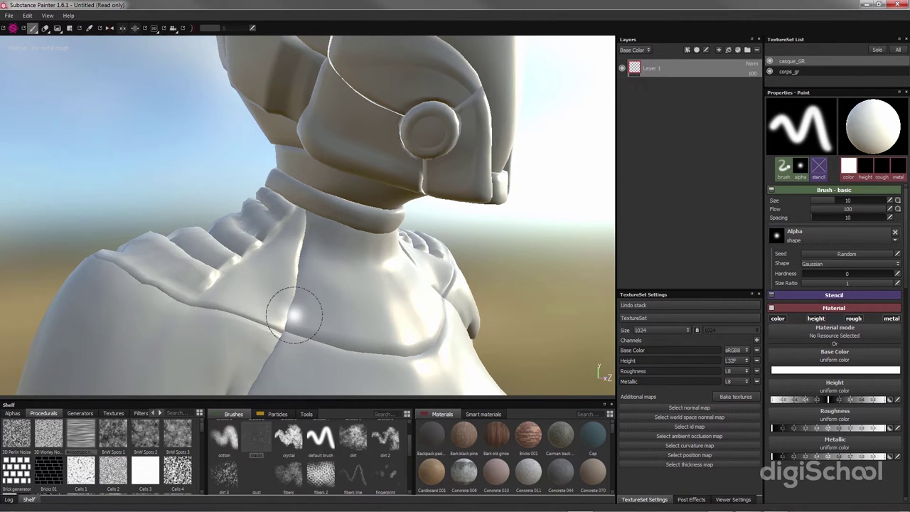
Orbit around the shoulder, neck and helmet, then bring up the view layout dropdown
{"action": "middle_click_drag", "start_coordinate": [294, 315], "coordinate": [277, 264], "text": "alt"}
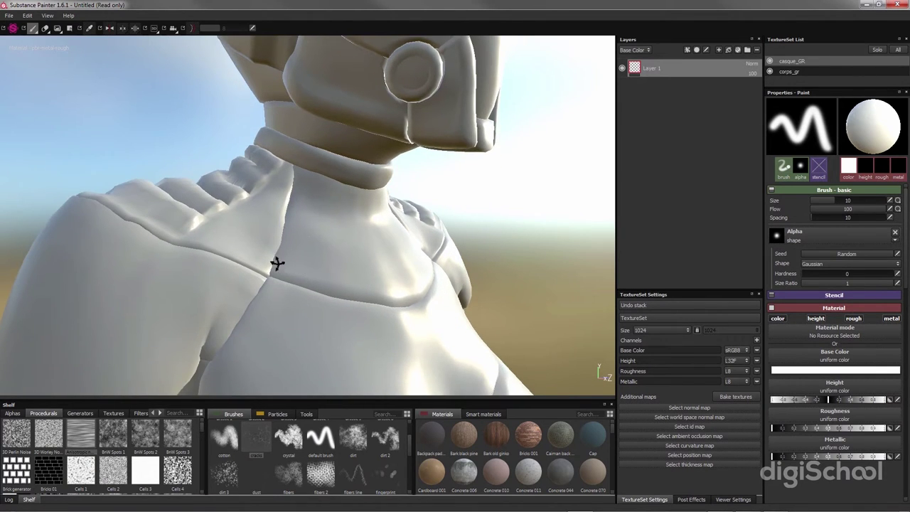
{"action": "mouse_move", "coordinate": [277, 264]}
{"action": "left_mouse_down", "text": "alt"}
{"action": "mouse_move", "coordinate": [209, 270]}
{"action": "mouse_move", "coordinate": [232, 267]}
{"action": "left_mouse_up", "text": "alt"}
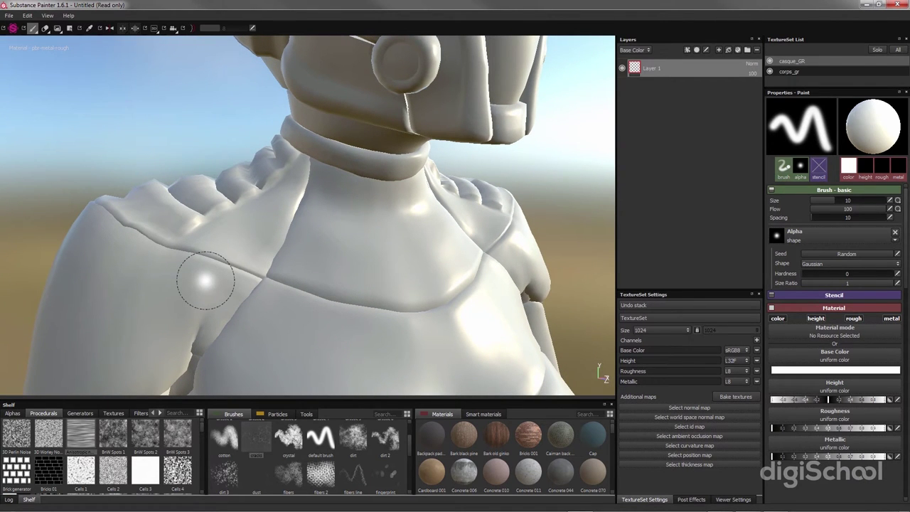
{"action": "mouse_move", "coordinate": [220, 245]}
{"action": "left_mouse_down", "text": "alt"}
{"action": "mouse_move", "coordinate": [242, 263]}
{"action": "mouse_move", "coordinate": [236, 249]}
{"action": "mouse_move", "coordinate": [249, 250]}
{"action": "left_mouse_up", "text": "alt"}
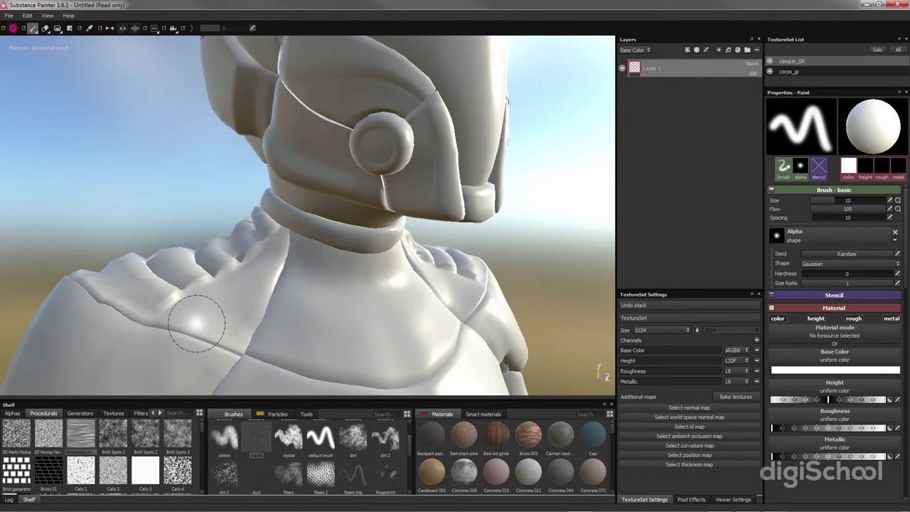
{"action": "mouse_move", "coordinate": [228, 315]}
{"action": "left_mouse_down", "text": "alt"}
{"action": "mouse_move", "coordinate": [178, 327]}
{"action": "mouse_move", "coordinate": [218, 312]}
{"action": "left_mouse_up", "text": "alt"}
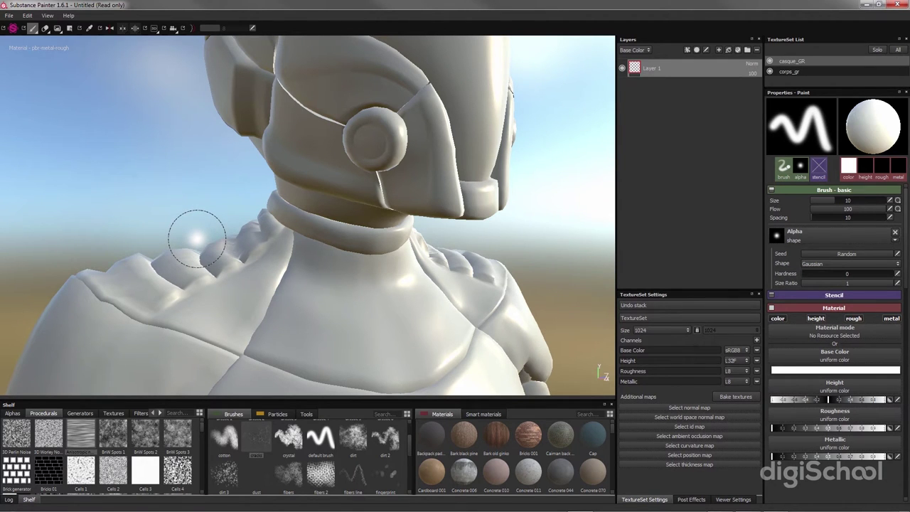
{"action": "mouse_move", "coordinate": [273, 269]}
{"action": "left_mouse_down", "text": "alt"}
{"action": "mouse_move", "coordinate": [278, 277]}
{"action": "mouse_move", "coordinate": [298, 260]}
{"action": "mouse_move", "coordinate": [278, 263]}
{"action": "mouse_move", "coordinate": [274, 282]}
{"action": "left_mouse_up", "text": "alt"}
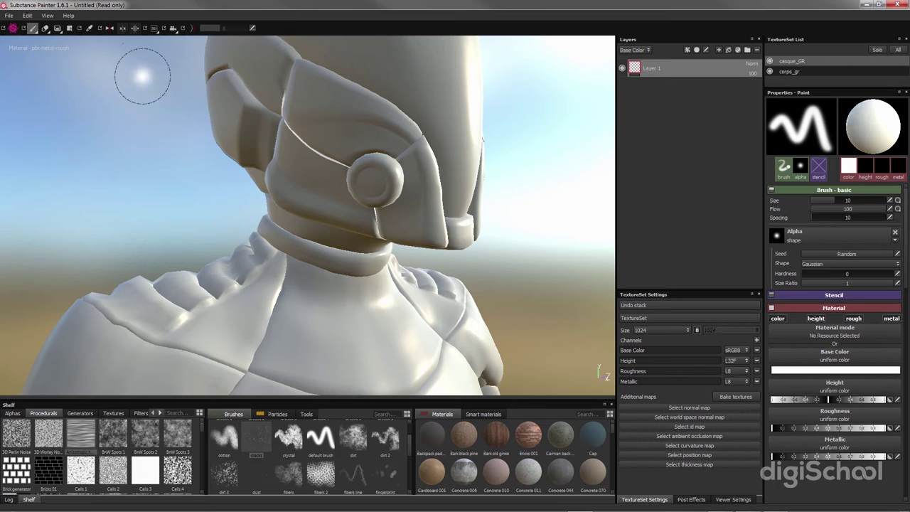
{"action": "left_click", "coordinate": [153, 29]}
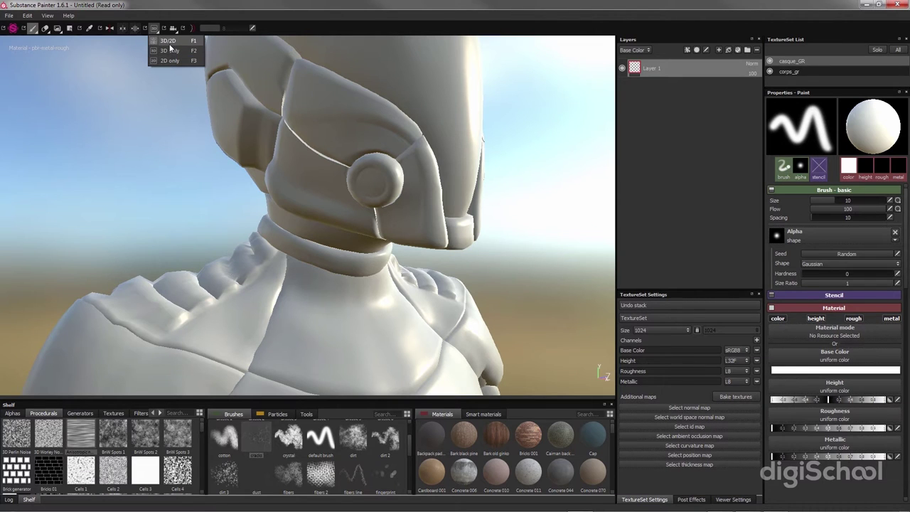
Switch to the 3D/2D layout and center the corps_gr texture set's UV shapes
{"action": "left_click", "coordinate": [171, 46]}
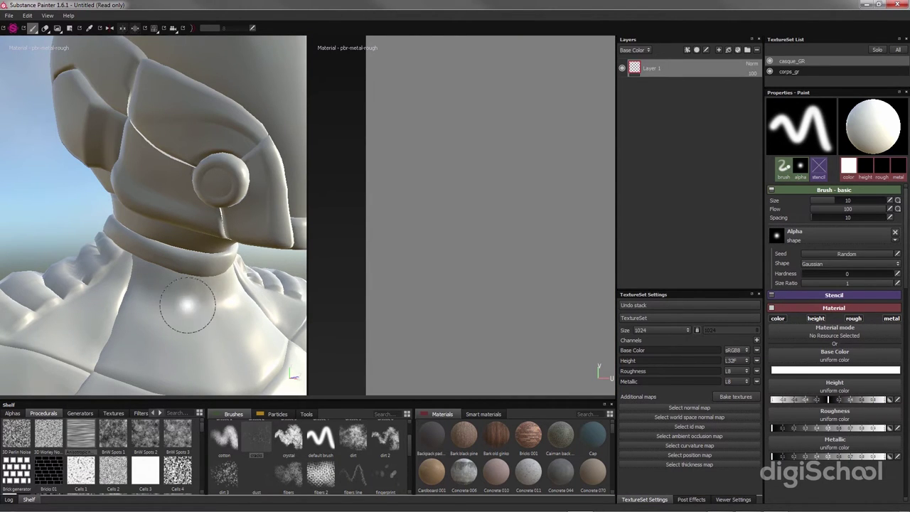
{"action": "left_click", "coordinate": [788, 71]}
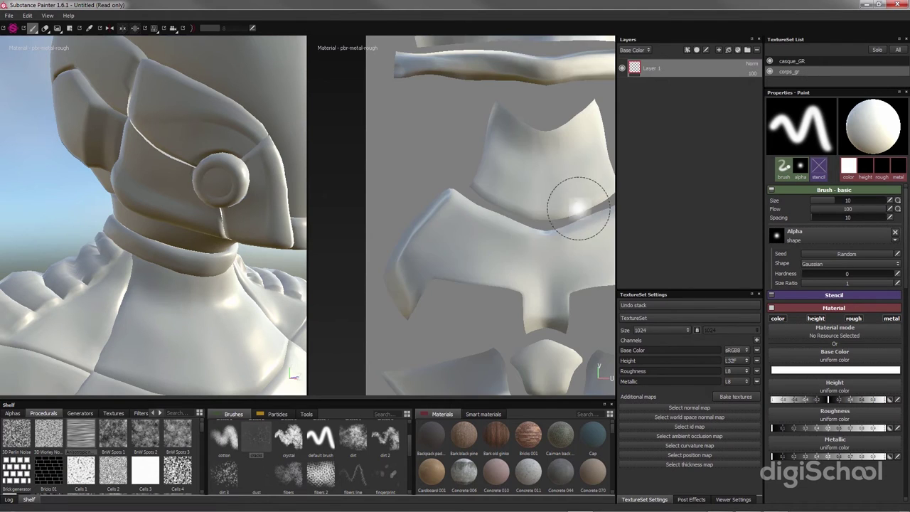
{"action": "mouse_move", "coordinate": [473, 235]}
{"action": "middle_mouse_down"}
{"action": "mouse_move", "coordinate": [483, 272]}
{"action": "mouse_move", "coordinate": [374, 96]}
{"action": "middle_mouse_up"}
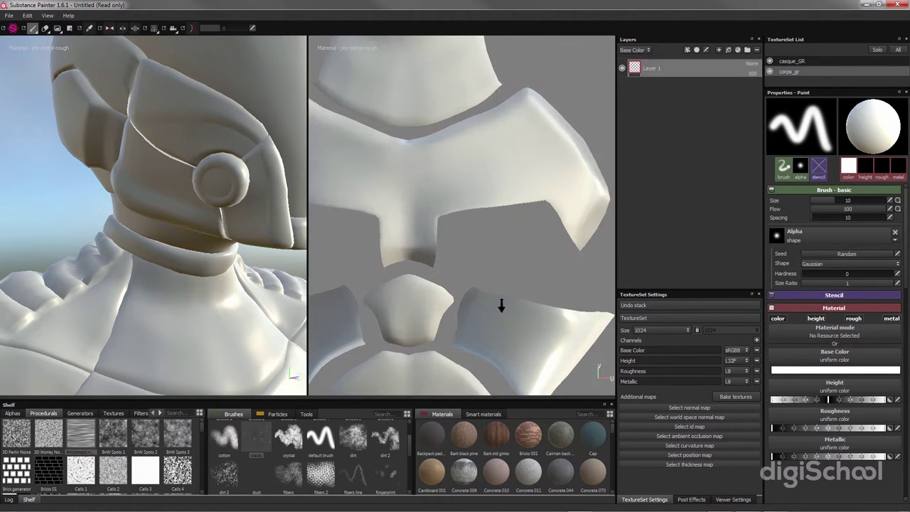
{"action": "mouse_move", "coordinate": [548, 280]}
{"action": "middle_mouse_down"}
{"action": "mouse_move", "coordinate": [383, 195]}
{"action": "mouse_move", "coordinate": [323, 124]}
{"action": "middle_mouse_up"}
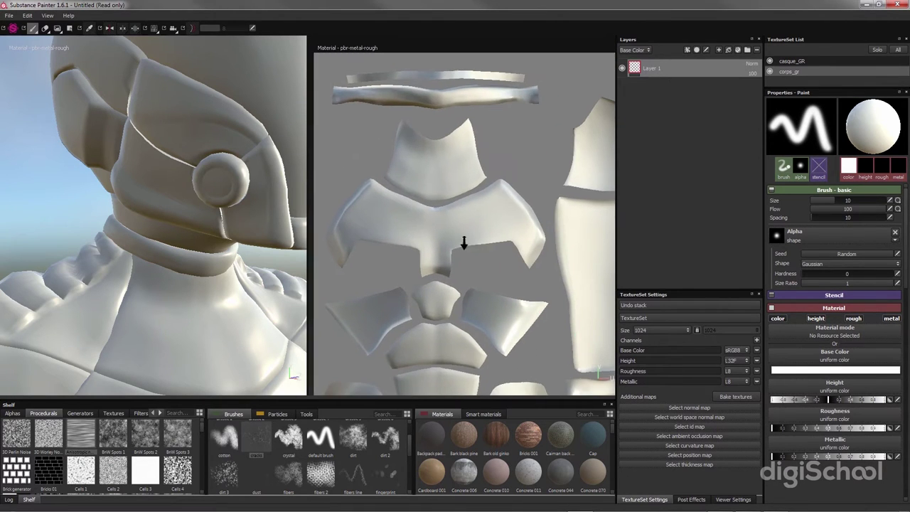
Zoom out to fit the whole UV tile, orbit the 3D helmet, and reopen the layout menu
{"action": "scroll", "coordinate": [476, 240], "scroll_direction": "down", "scroll_amount": 2}
{"action": "mouse_move", "coordinate": [391, 118]}
{"action": "middle_mouse_down"}
{"action": "mouse_move", "coordinate": [547, 306]}
{"action": "mouse_move", "coordinate": [420, 214]}
{"action": "mouse_move", "coordinate": [406, 177]}
{"action": "middle_mouse_up"}
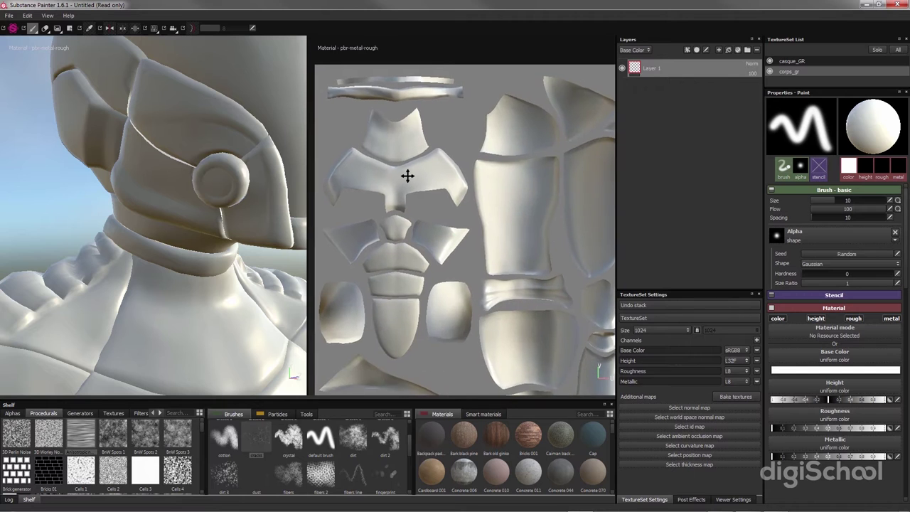
{"action": "scroll", "coordinate": [394, 275], "scroll_direction": "down", "scroll_amount": 1}
{"action": "scroll", "coordinate": [394, 275], "scroll_direction": "down", "scroll_amount": 2}
{"action": "mouse_move", "coordinate": [394, 275]}
{"action": "middle_mouse_down"}
{"action": "mouse_move", "coordinate": [398, 240]}
{"action": "mouse_move", "coordinate": [398, 271]}
{"action": "mouse_move", "coordinate": [403, 265]}
{"action": "middle_mouse_up"}
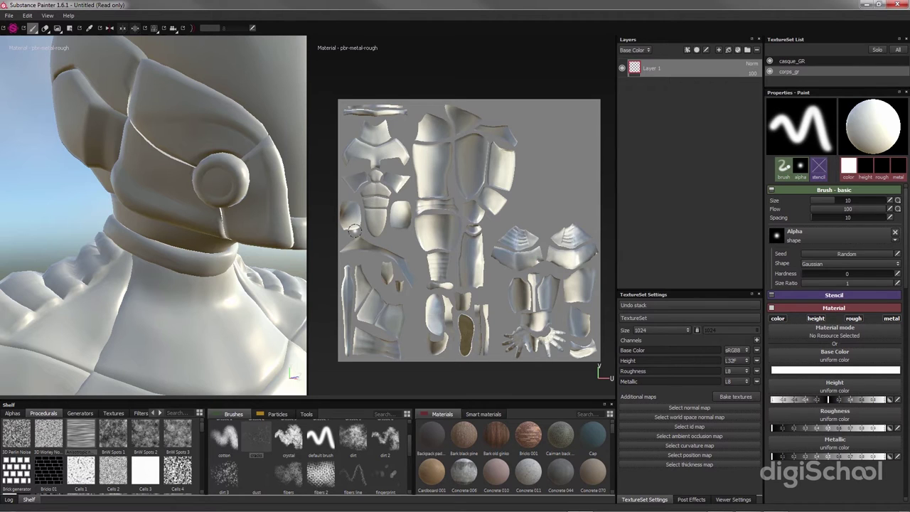
{"action": "mouse_move", "coordinate": [211, 203]}
{"action": "left_mouse_down", "text": "alt"}
{"action": "mouse_move", "coordinate": [135, 228]}
{"action": "mouse_move", "coordinate": [204, 192]}
{"action": "mouse_move", "coordinate": [201, 241]}
{"action": "mouse_move", "coordinate": [201, 211]}
{"action": "left_mouse_up", "text": "alt"}
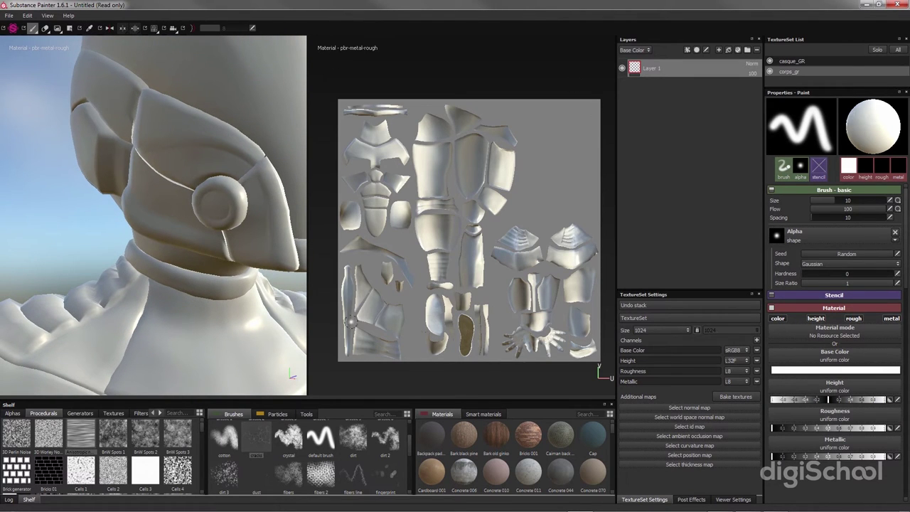
{"action": "left_click", "coordinate": [155, 31]}
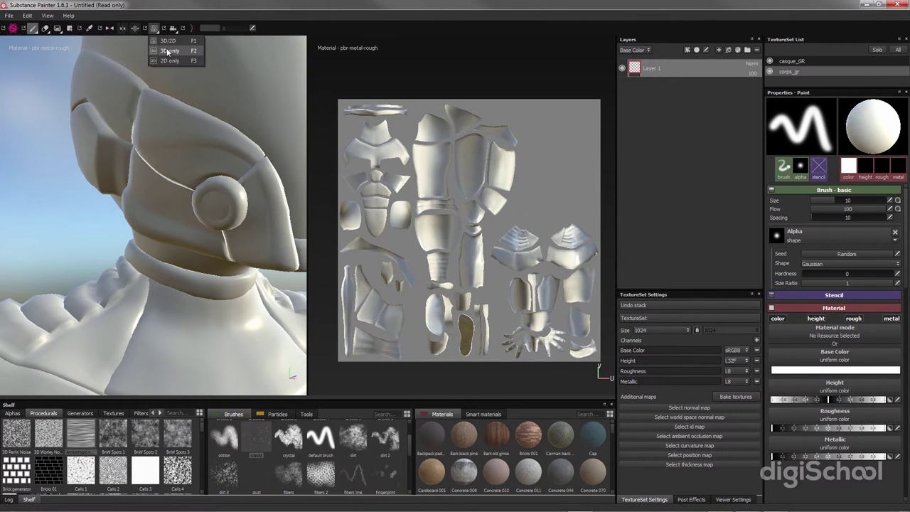
Return to the 3D-only view and orbit to the helmet's left side
{"action": "left_click", "coordinate": [168, 52]}
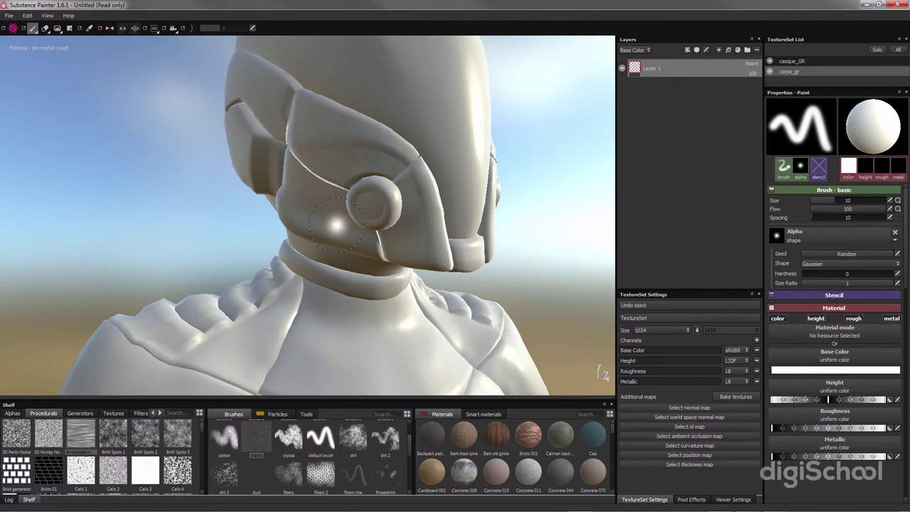
{"action": "mouse_move", "coordinate": [211, 205]}
{"action": "middle_mouse_down", "text": "alt"}
{"action": "mouse_move", "coordinate": [211, 235]}
{"action": "mouse_move", "coordinate": [196, 254]}
{"action": "middle_mouse_up", "text": "alt"}
{"action": "mouse_move", "coordinate": [194, 252]}
{"action": "left_mouse_down", "text": "alt"}
{"action": "mouse_move", "coordinate": [233, 240]}
{"action": "mouse_move", "coordinate": [221, 251]}
{"action": "left_mouse_up", "text": "alt"}
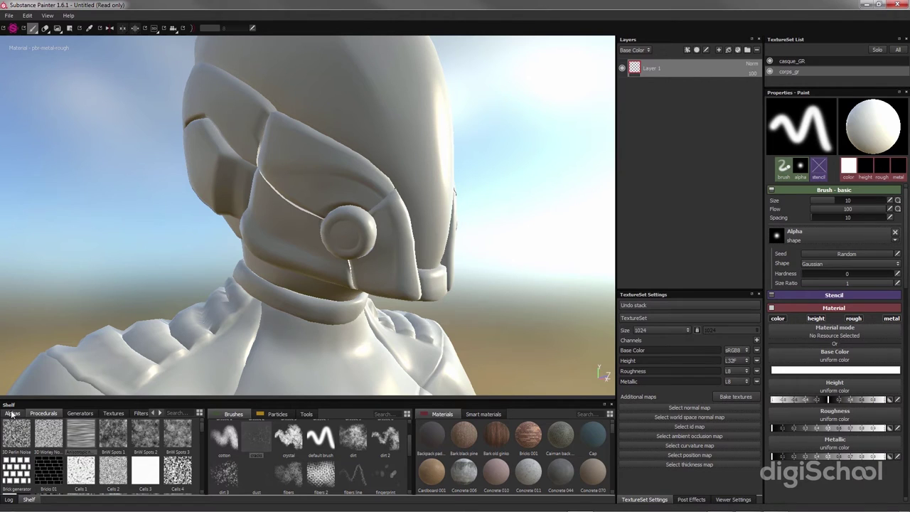
Browse the Procedurals, Generators, Alphas and Textures shelf libraries, ending on Filters
{"action": "left_click", "coordinate": [44, 413]}
{"action": "left_click", "coordinate": [73, 414]}
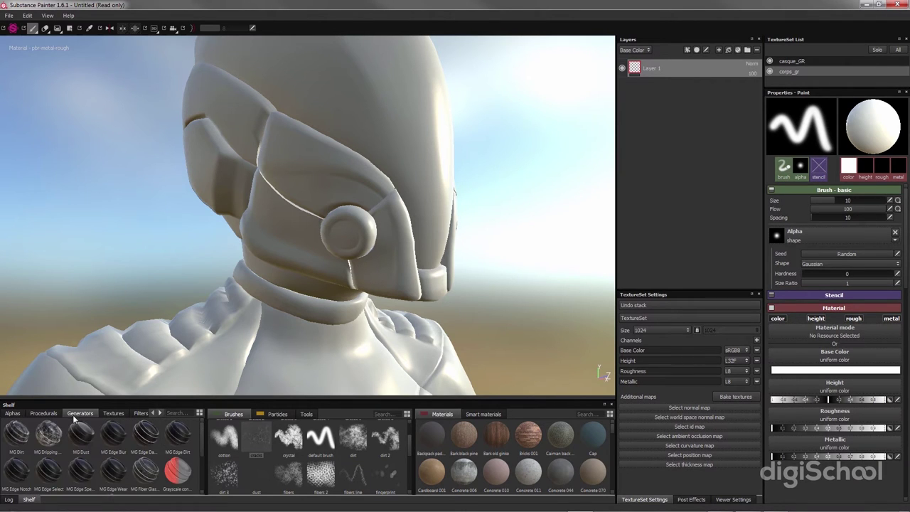
{"action": "left_click", "coordinate": [118, 415]}
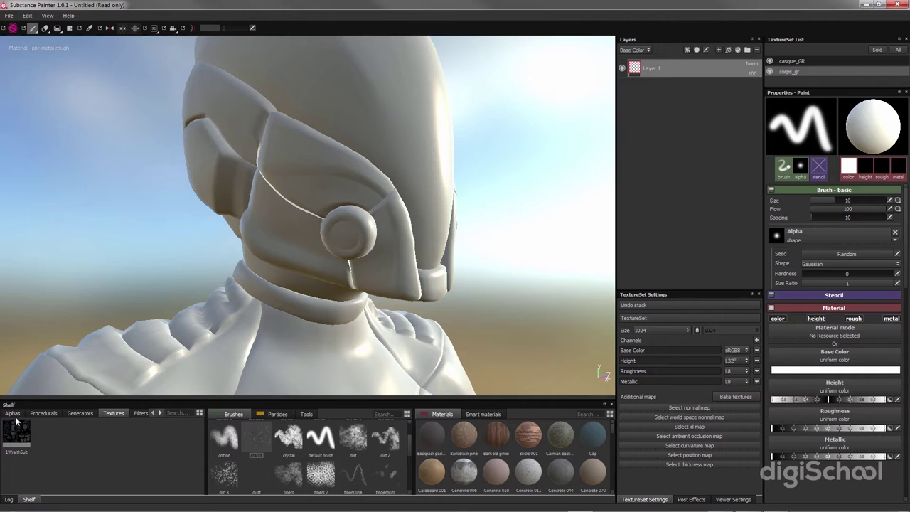
{"action": "left_click", "coordinate": [78, 413]}
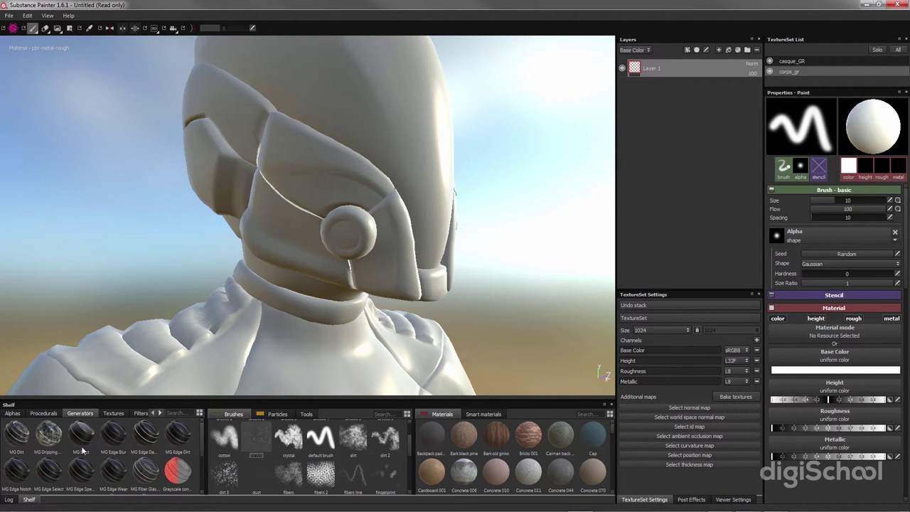
{"action": "mouse_move", "coordinate": [81, 434]}
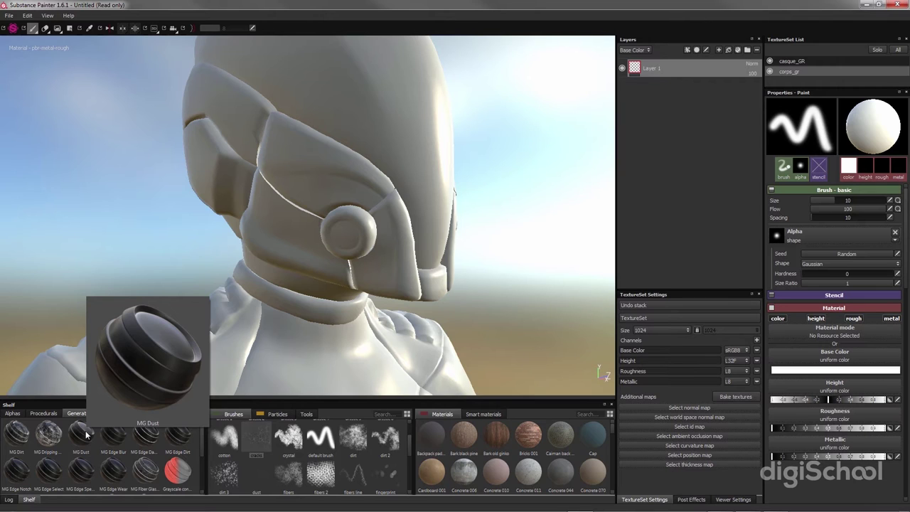
{"action": "left_click", "coordinate": [43, 413]}
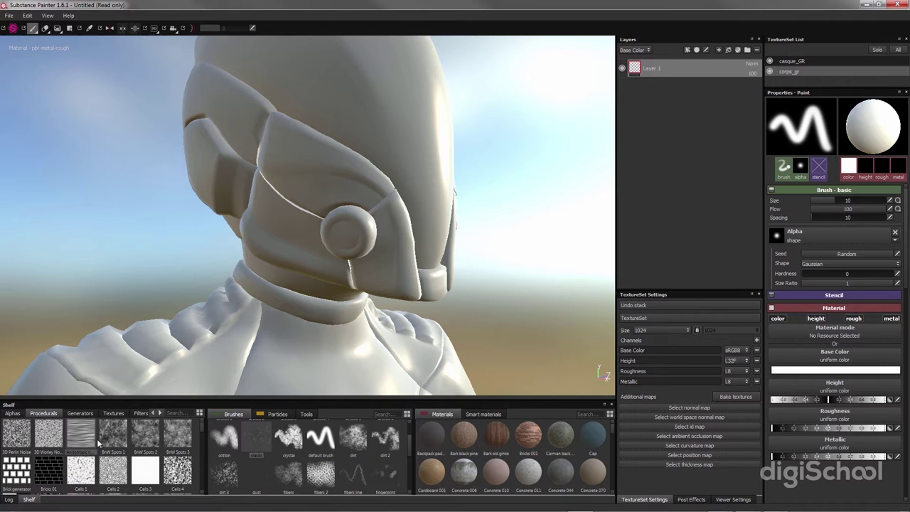
{"action": "mouse_move", "coordinate": [113, 435]}
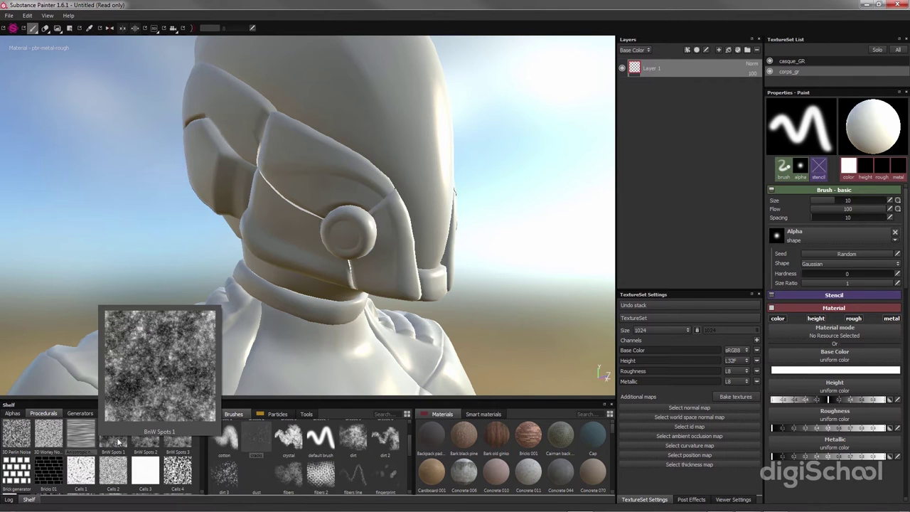
{"action": "left_click", "coordinate": [12, 415]}
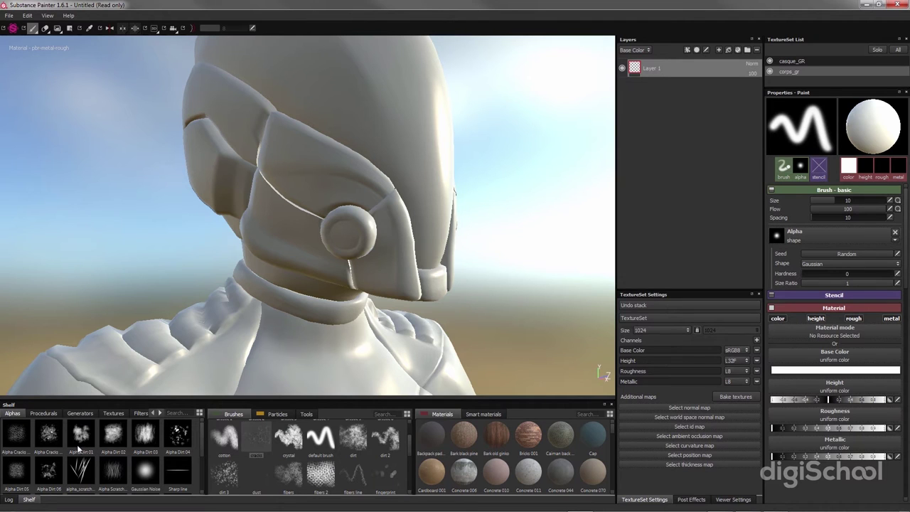
{"action": "left_click", "coordinate": [120, 415]}
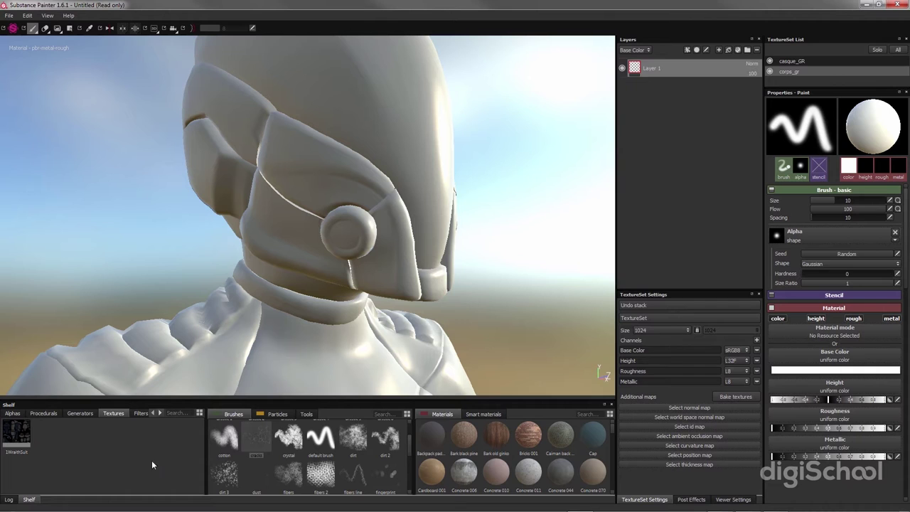
{"action": "left_click", "coordinate": [139, 416]}
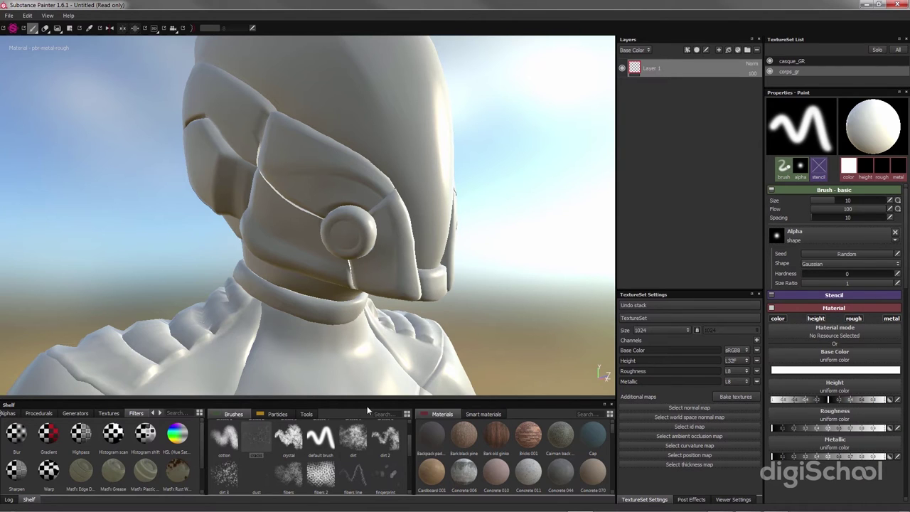
Browse the Environments and Textures libraries, then the Particles and Tools brush presets
{"action": "left_click", "coordinate": [160, 412]}
{"action": "left_click", "coordinate": [140, 415]}
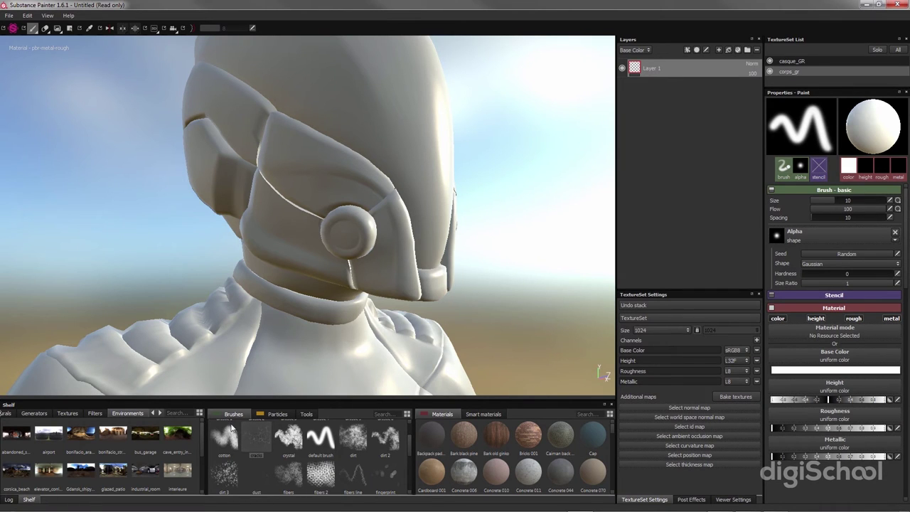
{"action": "left_click", "coordinate": [66, 413]}
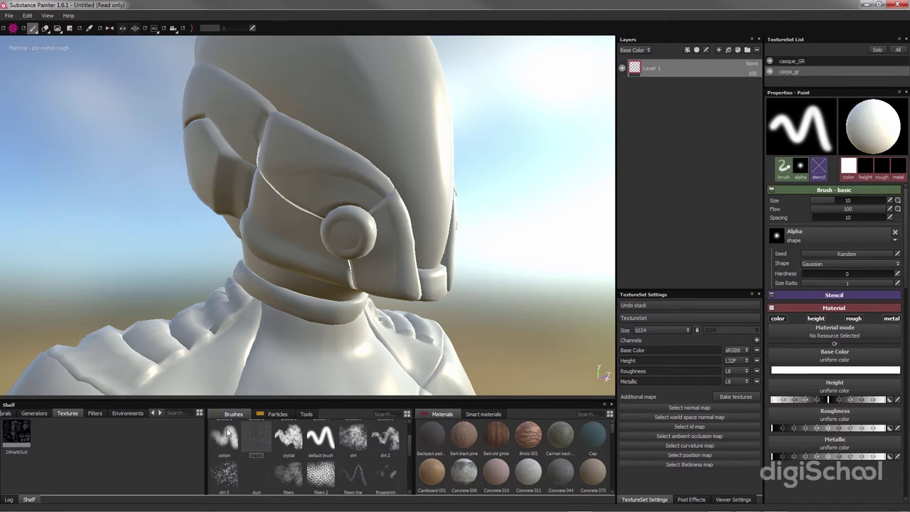
{"action": "left_click", "coordinate": [278, 414]}
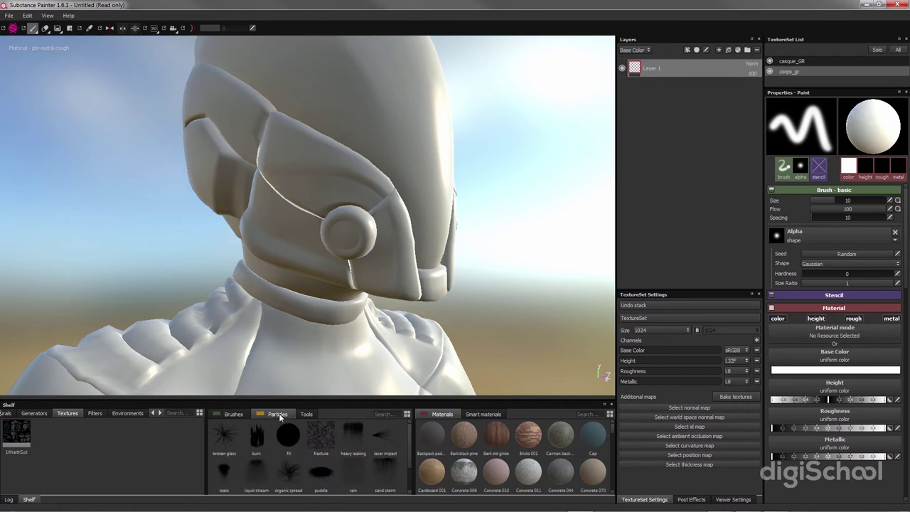
{"action": "mouse_move", "coordinate": [353, 441]}
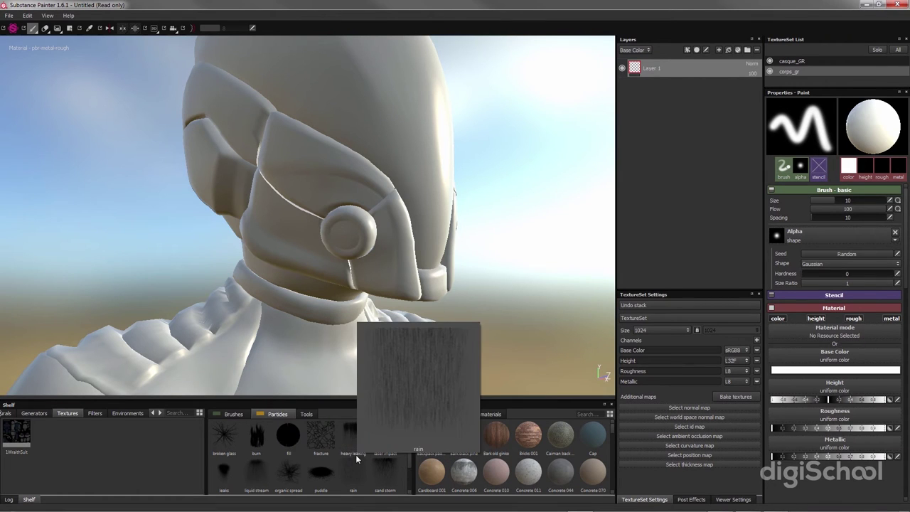
{"action": "left_click", "coordinate": [306, 413]}
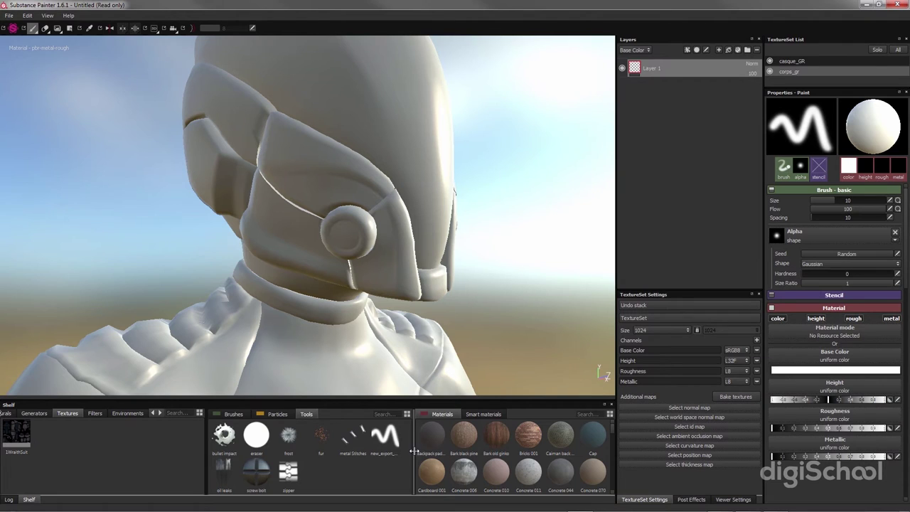
Toggle between Materials and Smart materials, ending on the Smart materials library
{"action": "left_click", "coordinate": [476, 415]}
{"action": "left_click", "coordinate": [452, 418]}
{"action": "left_click", "coordinate": [467, 415]}
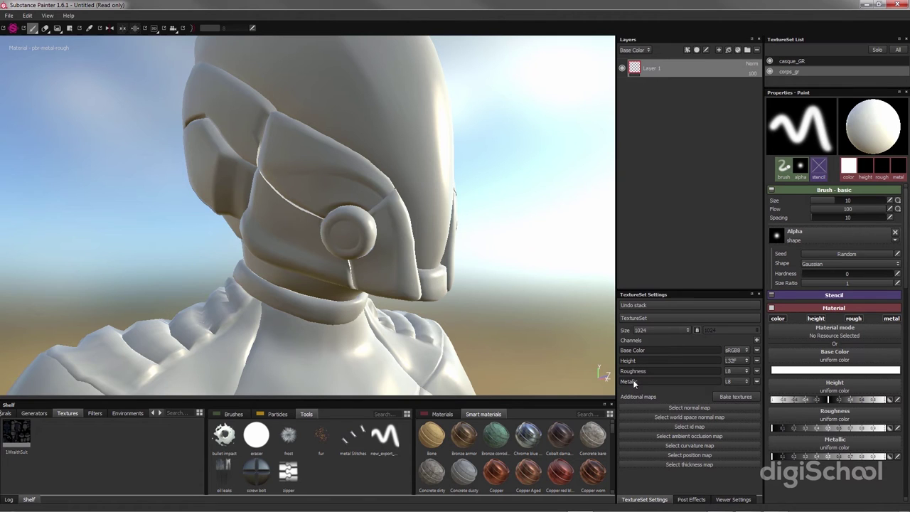
{"action": "left_click", "coordinate": [756, 339]}
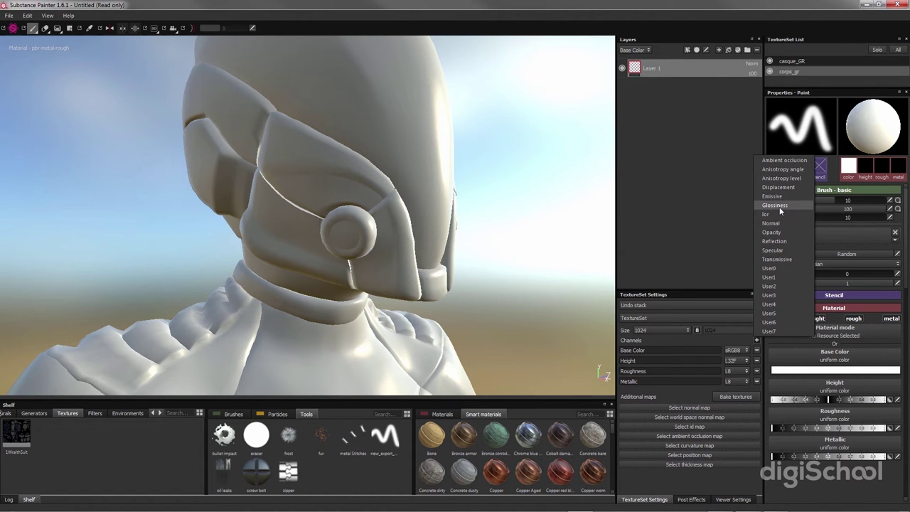
{"action": "left_click", "coordinate": [665, 341]}
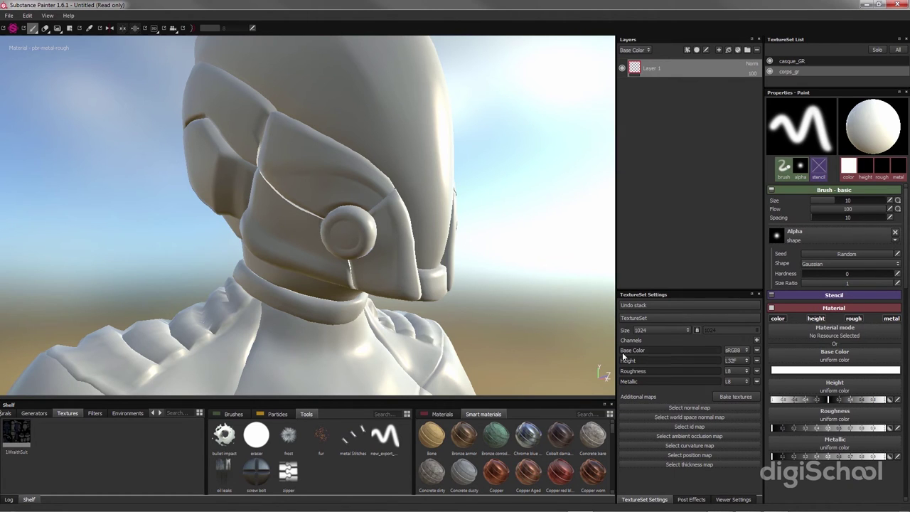
{"action": "left_click", "coordinate": [632, 51]}
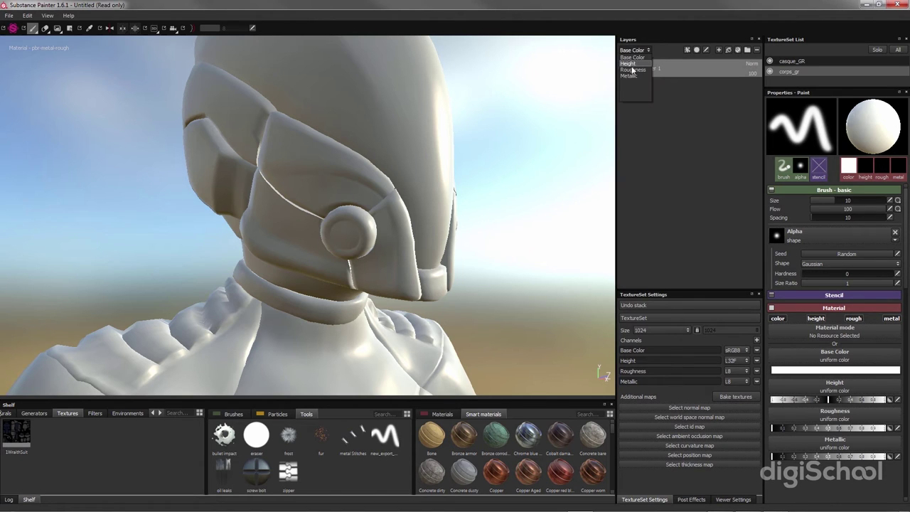
{"action": "left_click", "coordinate": [632, 58]}
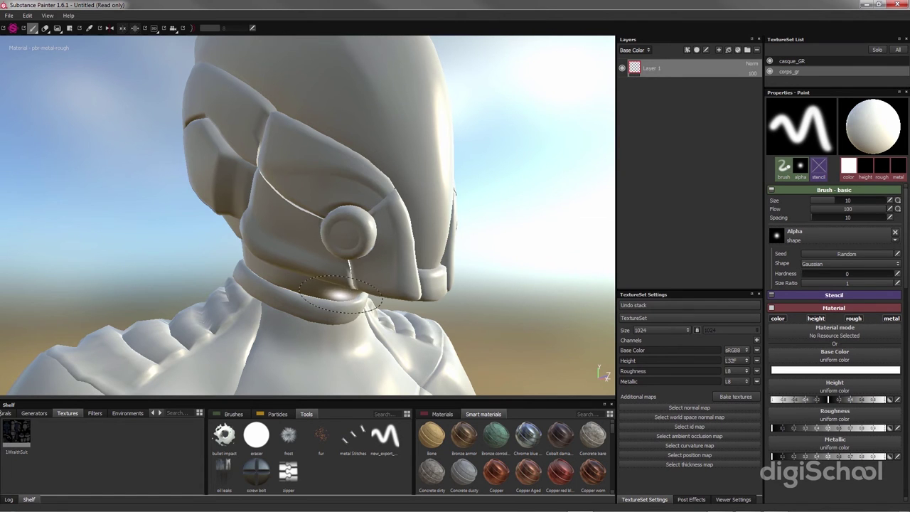
Paint a dark red Base Color band across the chest, then hide Layer 1
{"action": "middle_click_drag", "start_coordinate": [364, 242], "coordinate": [366, 121], "text": "alt"}
{"action": "mouse_move", "coordinate": [331, 203]}
{"action": "middle_mouse_down", "text": "alt"}
{"action": "mouse_move", "coordinate": [319, 232]}
{"action": "mouse_move", "coordinate": [319, 218]}
{"action": "middle_mouse_up", "text": "alt"}
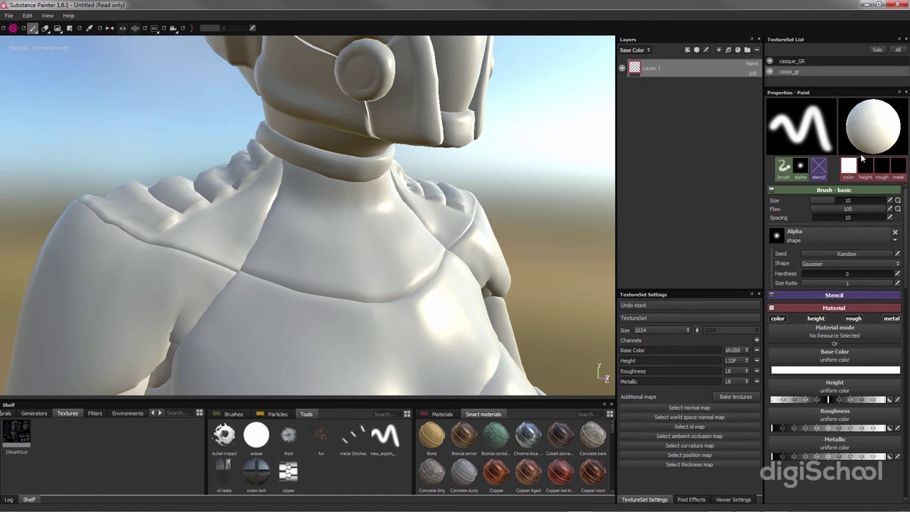
{"action": "left_click", "coordinate": [818, 370]}
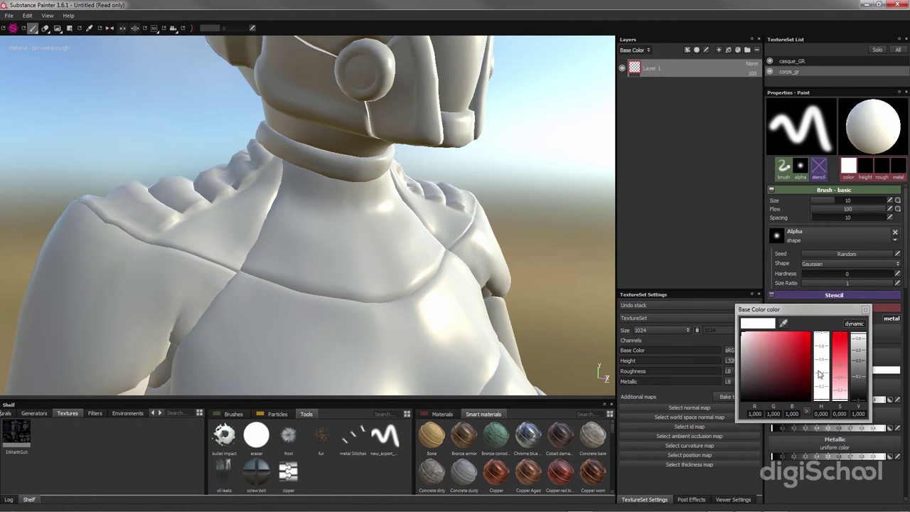
{"action": "left_click", "coordinate": [798, 362]}
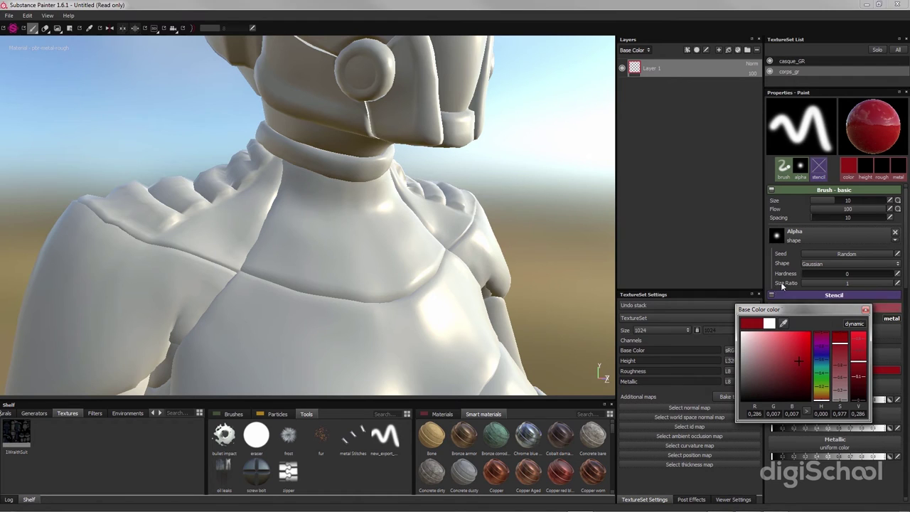
{"action": "left_click_drag", "start_coordinate": [377, 306], "coordinate": [302, 314]}
{"action": "mouse_move", "coordinate": [435, 331]}
{"action": "left_mouse_down"}
{"action": "mouse_move", "coordinate": [315, 355]}
{"action": "mouse_move", "coordinate": [244, 268]}
{"action": "mouse_move", "coordinate": [436, 324]}
{"action": "mouse_move", "coordinate": [469, 297]}
{"action": "mouse_move", "coordinate": [437, 334]}
{"action": "left_mouse_up"}
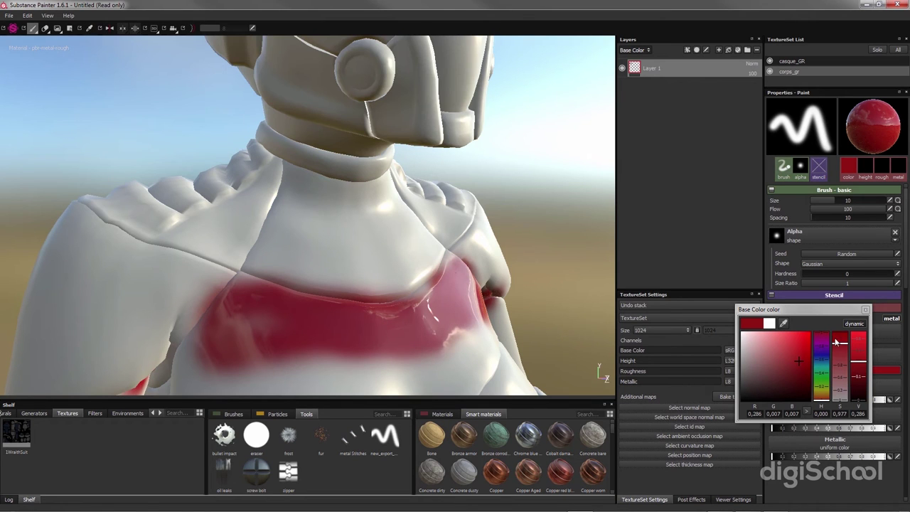
{"action": "left_click", "coordinate": [865, 309]}
{"action": "mouse_move", "coordinate": [498, 313]}
{"action": "left_mouse_down", "text": "alt"}
{"action": "mouse_move", "coordinate": [426, 320]}
{"action": "mouse_move", "coordinate": [466, 323]}
{"action": "left_mouse_up", "text": "alt"}
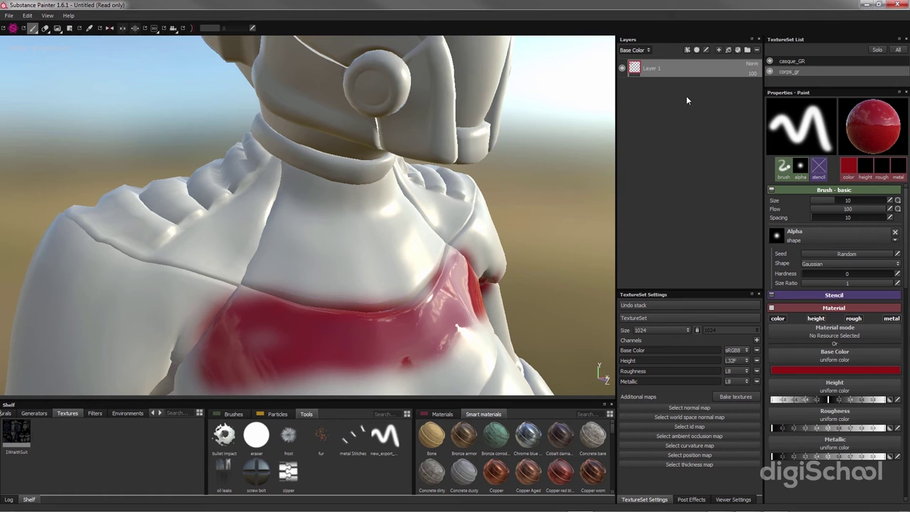
{"action": "left_click", "coordinate": [621, 69]}
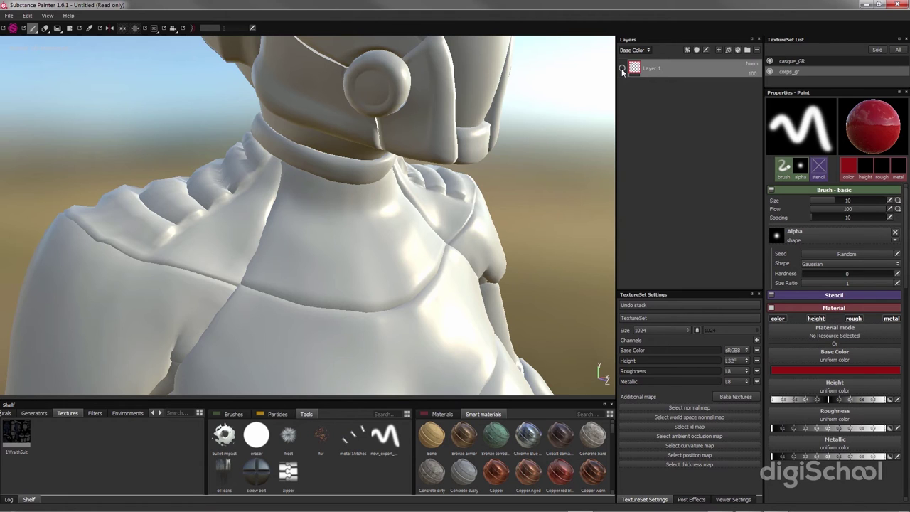
Unhide Layer 1 and add another red stroke across the chest
{"action": "left_click", "coordinate": [622, 69]}
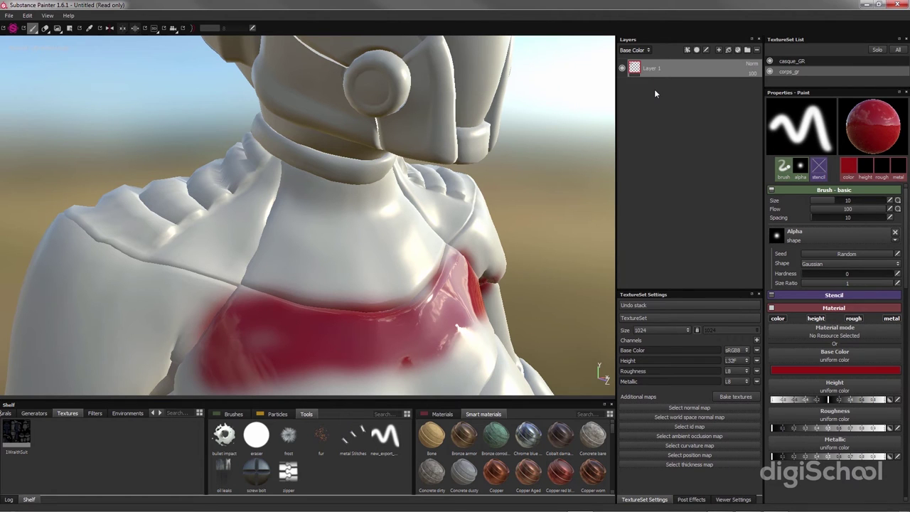
{"action": "mouse_move", "coordinate": [423, 270]}
{"action": "left_mouse_down"}
{"action": "mouse_move", "coordinate": [398, 312]}
{"action": "mouse_move", "coordinate": [345, 291]}
{"action": "mouse_move", "coordinate": [423, 310]}
{"action": "mouse_move", "coordinate": [587, 150]}
{"action": "left_mouse_up"}
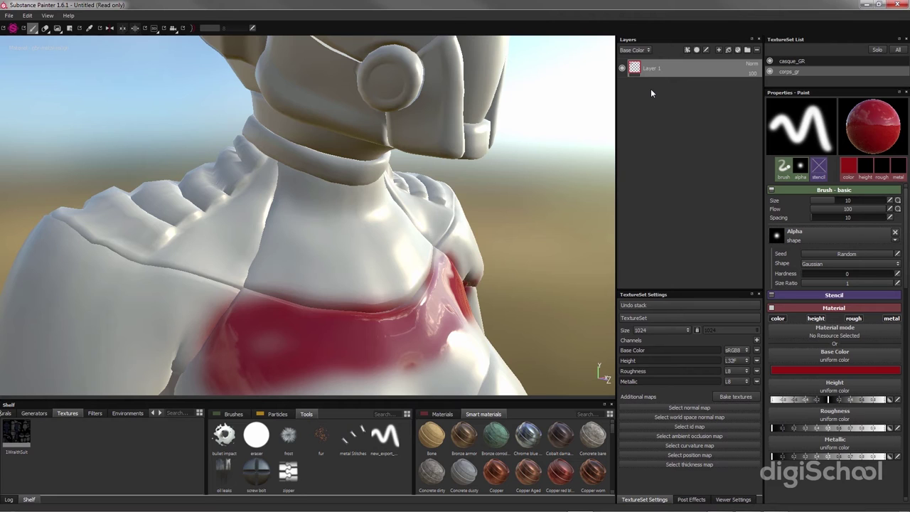
{"action": "left_click", "coordinate": [752, 65]}
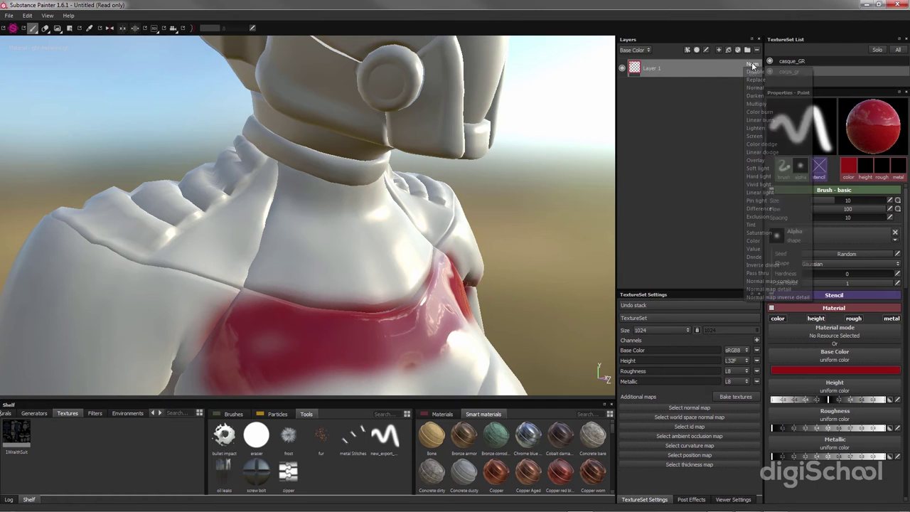
{"action": "left_click", "coordinate": [707, 69]}
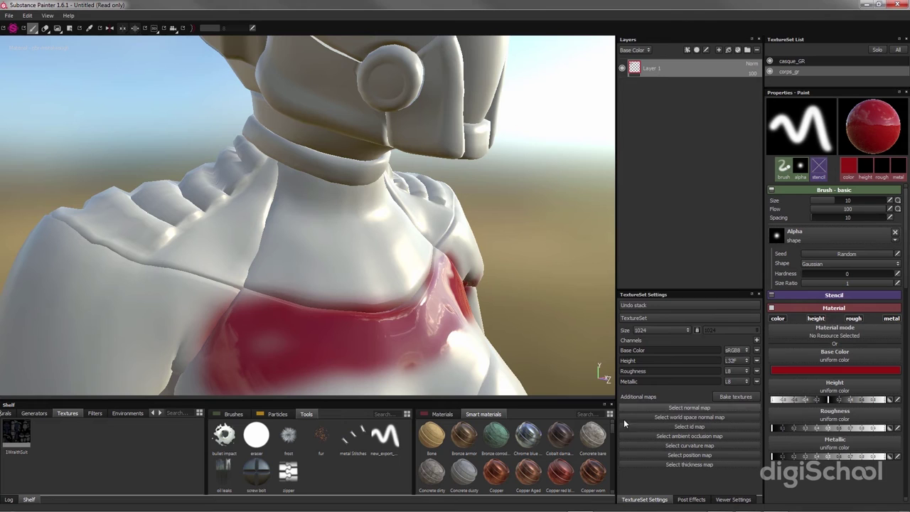
Open Viewer Settings, undo a stray chest dab, and lower Environment Exposure to -3.17
{"action": "left_click", "coordinate": [689, 500]}
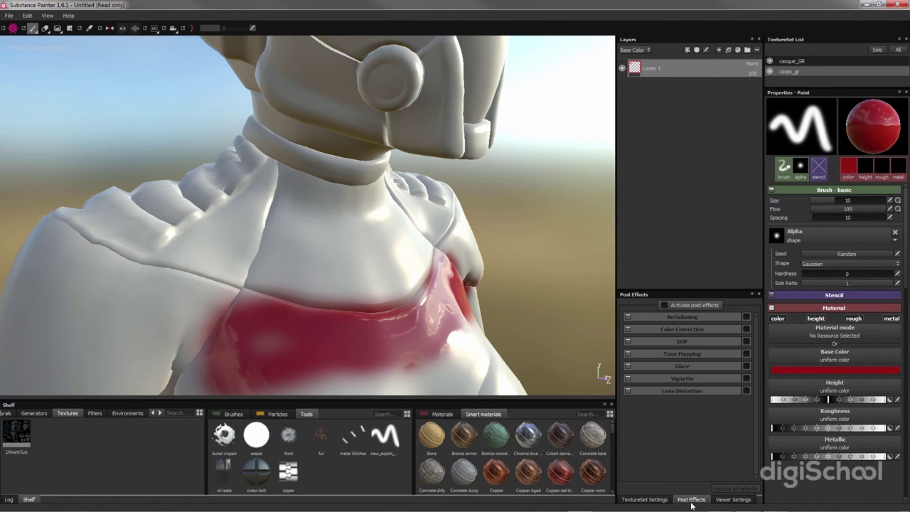
{"action": "left_click", "coordinate": [728, 501]}
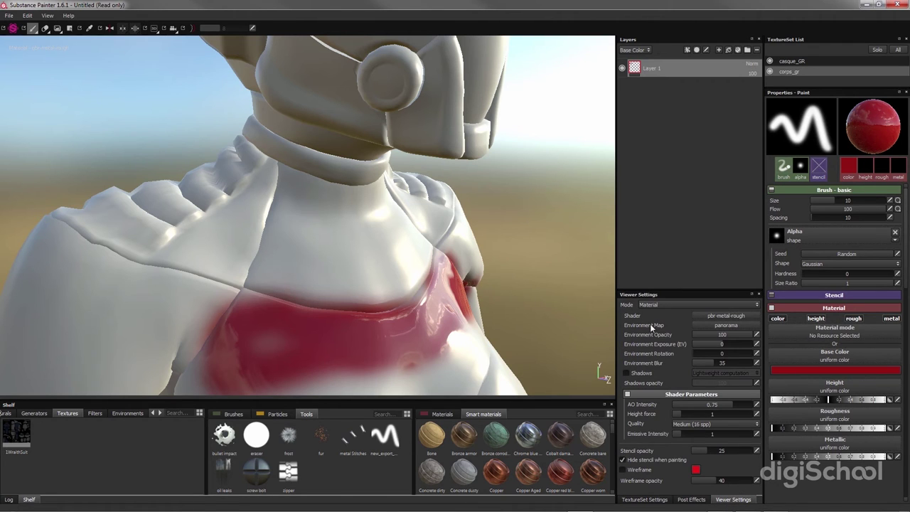
{"action": "left_click", "coordinate": [374, 288]}
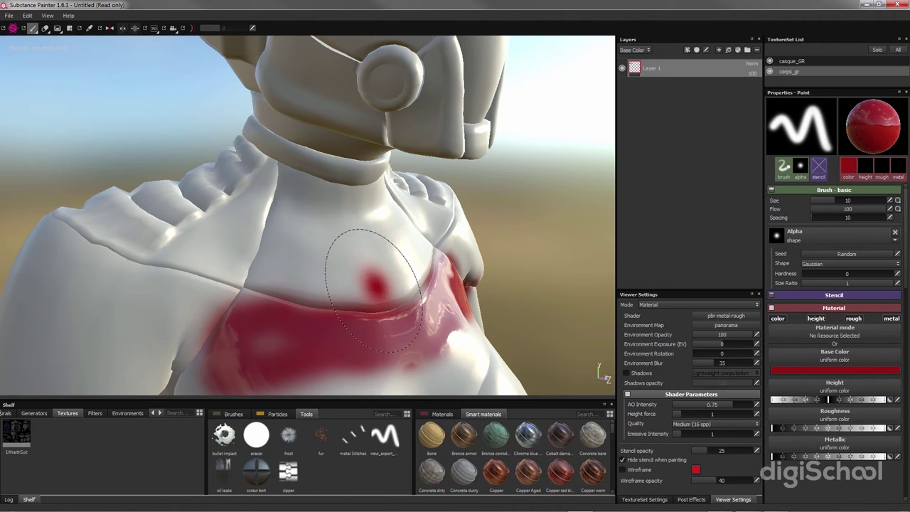
{"action": "key", "text": "ctrl+z"}
{"action": "left_click_drag", "start_coordinate": [720, 346], "coordinate": [718, 353]}
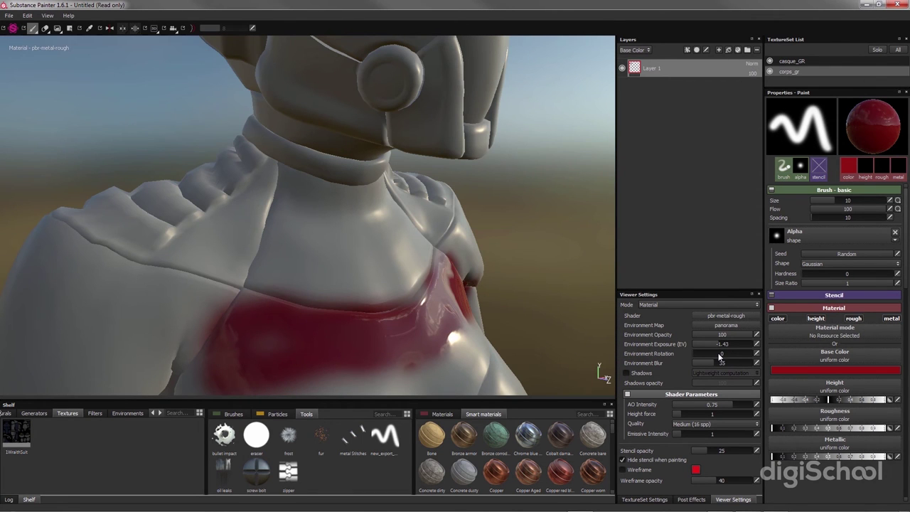
Drag Environment Rotation to 68.57 to light the figure from a new angle
{"action": "mouse_move", "coordinate": [702, 353]}
{"action": "left_mouse_down"}
{"action": "mouse_move", "coordinate": [721, 353]}
{"action": "mouse_move", "coordinate": [703, 361]}
{"action": "left_mouse_up"}
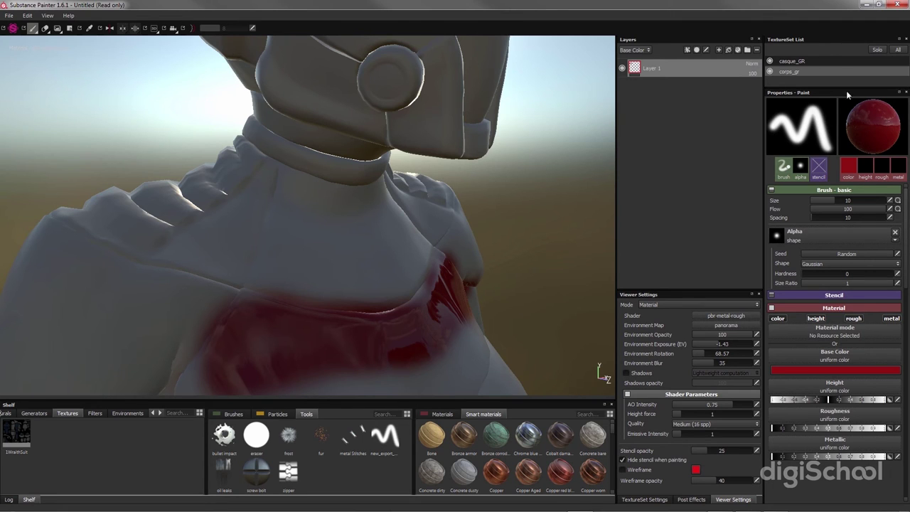
Activate the casque_GR texture set instead of corps_gr and orbit up to the helmet
{"action": "left_click", "coordinate": [801, 61]}
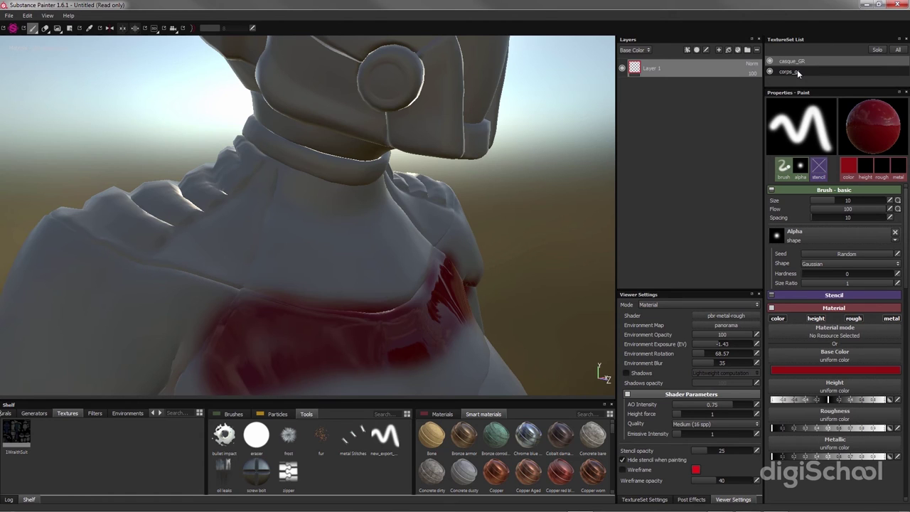
{"action": "left_click", "coordinate": [796, 71]}
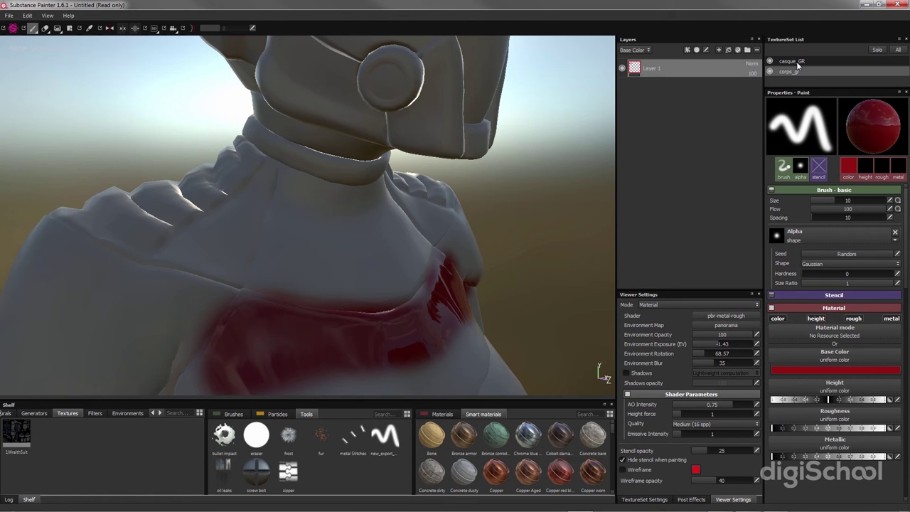
{"action": "left_click", "coordinate": [430, 193]}
{"action": "mouse_move", "coordinate": [430, 193]}
{"action": "left_mouse_down", "text": "alt"}
{"action": "mouse_move", "coordinate": [432, 310]}
{"action": "mouse_move", "coordinate": [426, 304]}
{"action": "mouse_move", "coordinate": [420, 325]}
{"action": "mouse_move", "coordinate": [387, 285]}
{"action": "mouse_move", "coordinate": [402, 317]}
{"action": "mouse_move", "coordinate": [369, 234]}
{"action": "left_mouse_up", "text": "alt"}
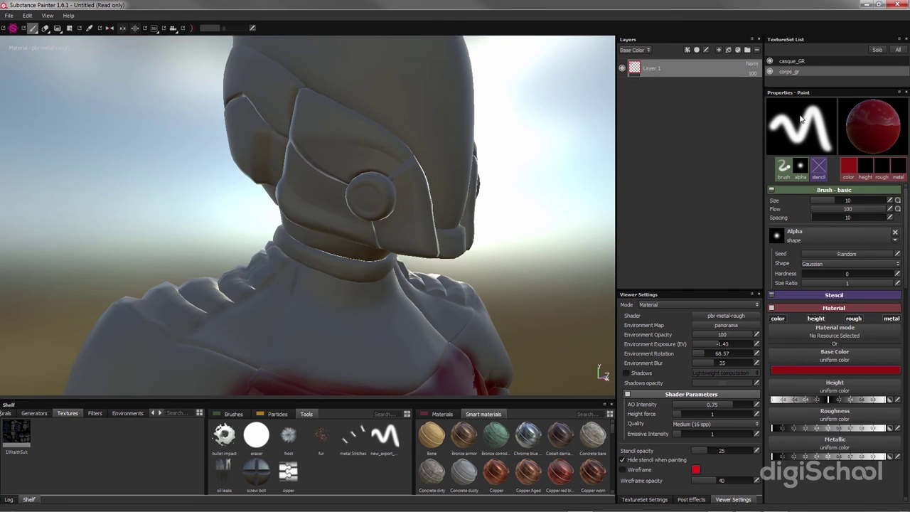
{"action": "left_click", "coordinate": [786, 62]}
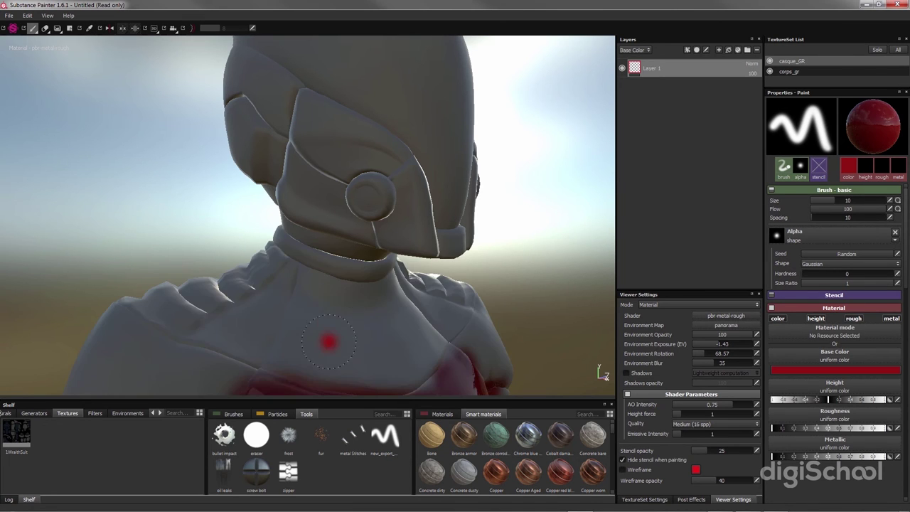
Lay a red stroke across the helmet's crown and face plate, then return to corps_gr
{"action": "left_click_drag", "start_coordinate": [376, 114], "coordinate": [454, 224]}
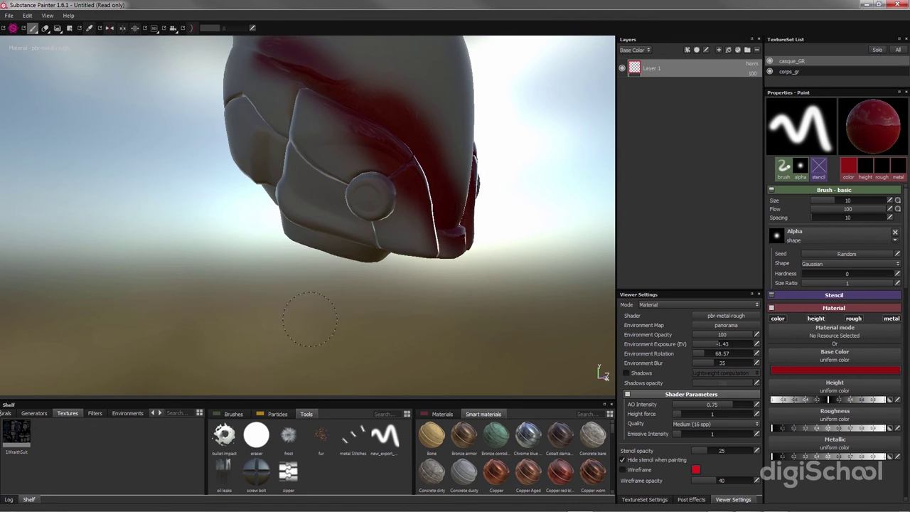
{"action": "left_click", "coordinate": [789, 71]}
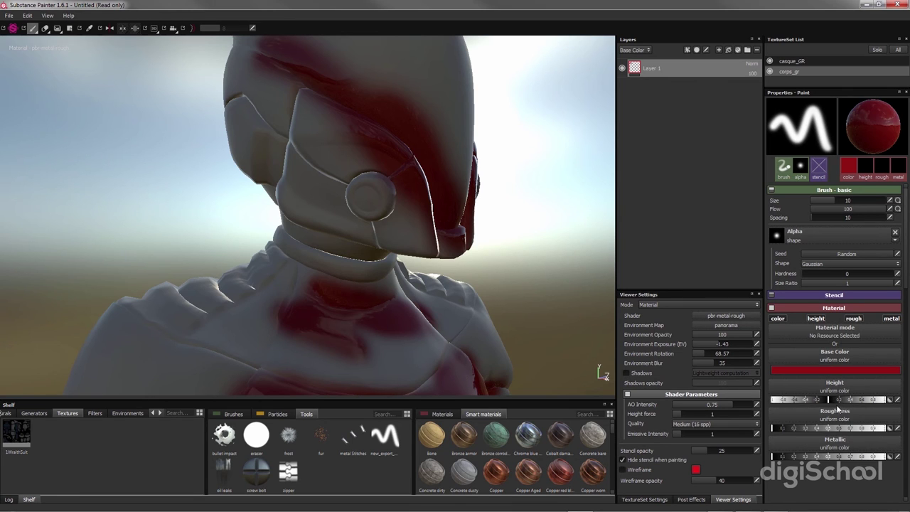
Raise the paint's Height value and paint more red across the chest from a near-front view
{"action": "left_click_drag", "start_coordinate": [828, 399], "coordinate": [844, 403]}
{"action": "mouse_move", "coordinate": [264, 351]}
{"action": "left_mouse_down"}
{"action": "mouse_move", "coordinate": [369, 351]}
{"action": "mouse_move", "coordinate": [419, 334]}
{"action": "mouse_move", "coordinate": [359, 352]}
{"action": "mouse_move", "coordinate": [447, 334]}
{"action": "mouse_move", "coordinate": [427, 342]}
{"action": "left_mouse_up"}
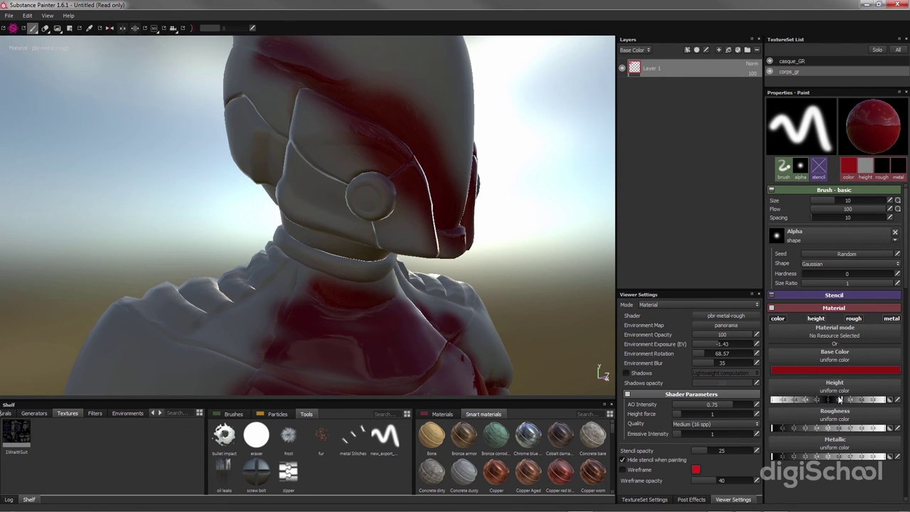
{"action": "left_click_drag", "start_coordinate": [435, 249], "coordinate": [388, 245], "text": "alt"}
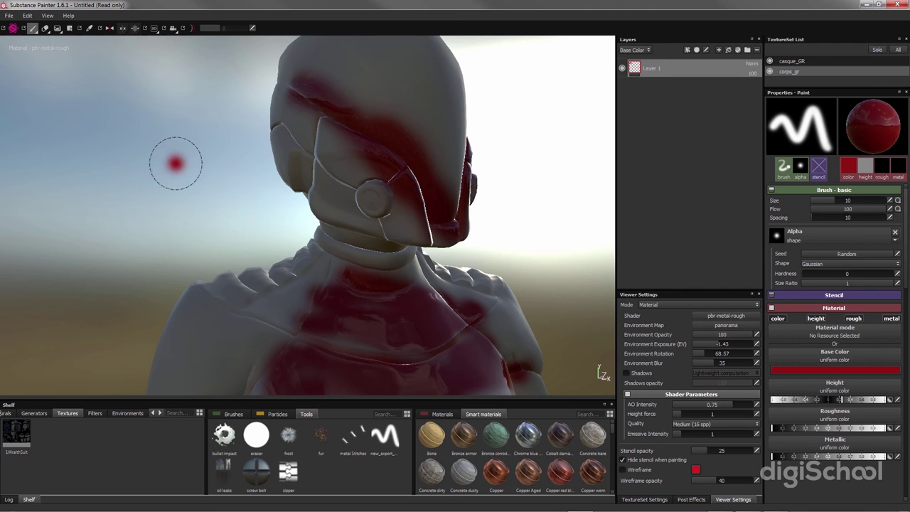
{"action": "left_click", "coordinate": [8, 15]}
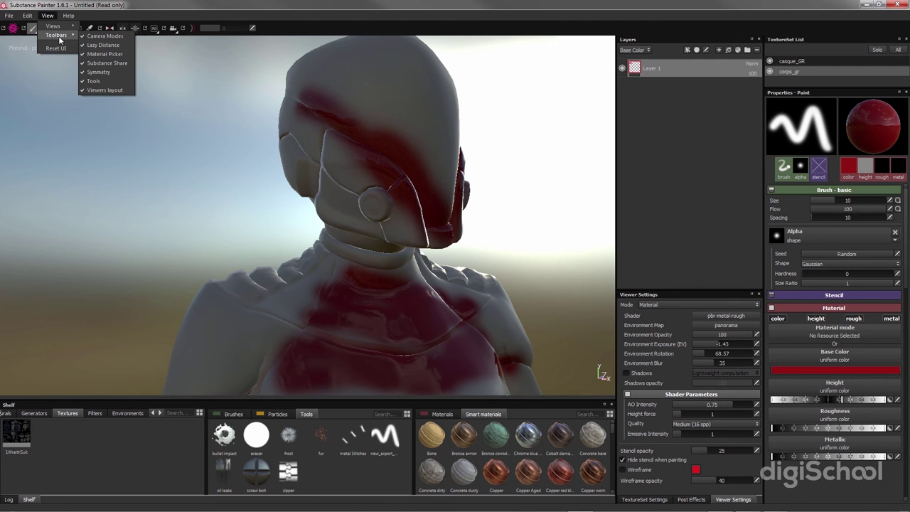
{"action": "mouse_move", "coordinate": [69, 16]}
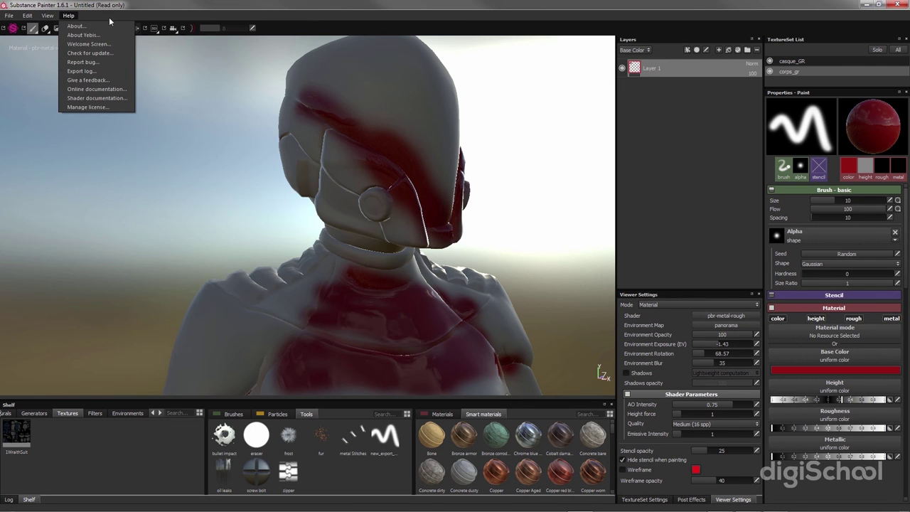
Close the Help menu and re-dock the Layers panel on the left of the viewport
{"action": "left_click", "coordinate": [329, 17]}
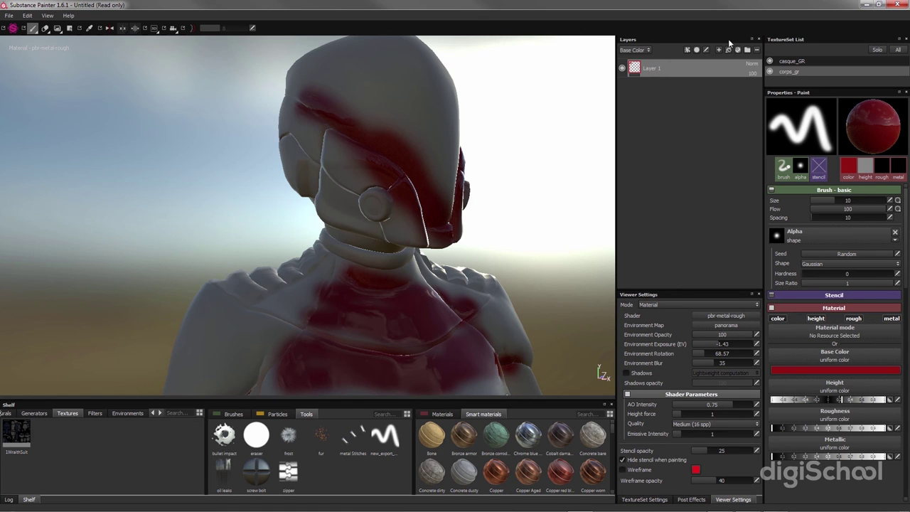
{"action": "mouse_move", "coordinate": [728, 40]}
{"action": "left_mouse_down"}
{"action": "mouse_move", "coordinate": [145, 50]}
{"action": "mouse_move", "coordinate": [50, 118]}
{"action": "mouse_move", "coordinate": [6, 87]}
{"action": "mouse_move", "coordinate": [10, 94]}
{"action": "left_mouse_up"}
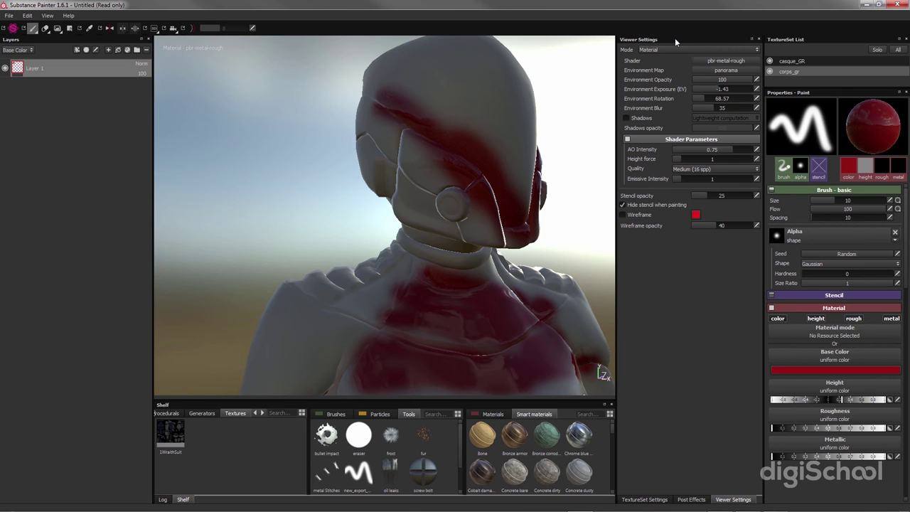
Dock Viewer Settings beneath the Layers panel in the left column, giving the layer list more height
{"action": "left_click_drag", "start_coordinate": [676, 37], "coordinate": [98, 104]}
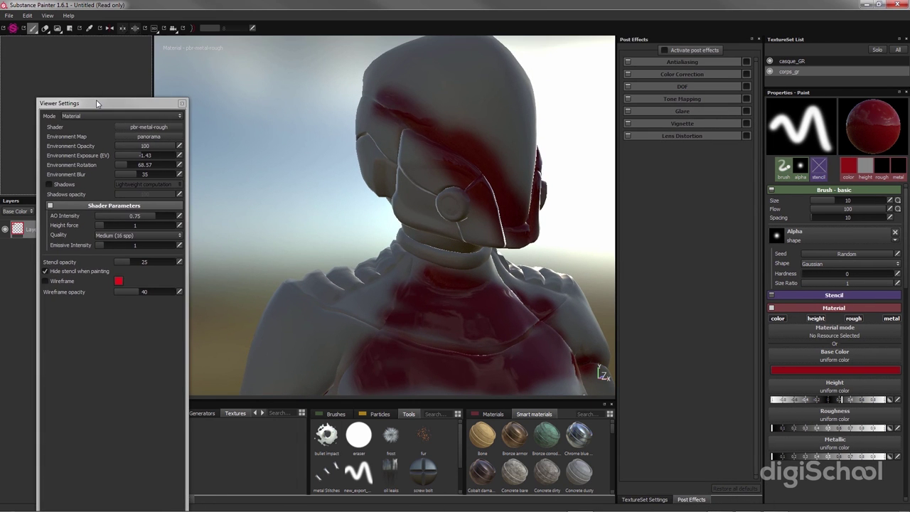
{"action": "mouse_move", "coordinate": [98, 104]}
{"action": "left_mouse_down"}
{"action": "mouse_move", "coordinate": [71, 202]}
{"action": "mouse_move", "coordinate": [72, 181]}
{"action": "left_mouse_up"}
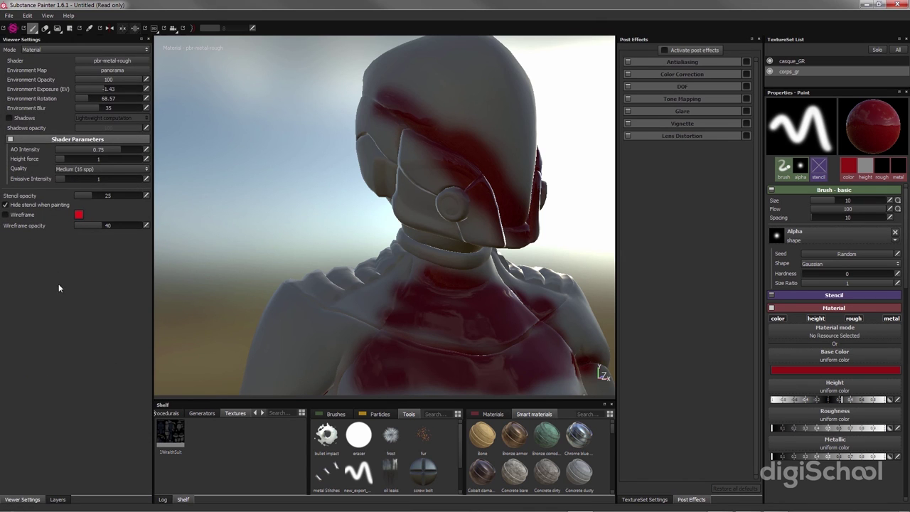
{"action": "left_click", "coordinate": [57, 500]}
{"action": "left_click", "coordinate": [28, 500]}
{"action": "left_click", "coordinate": [57, 500]}
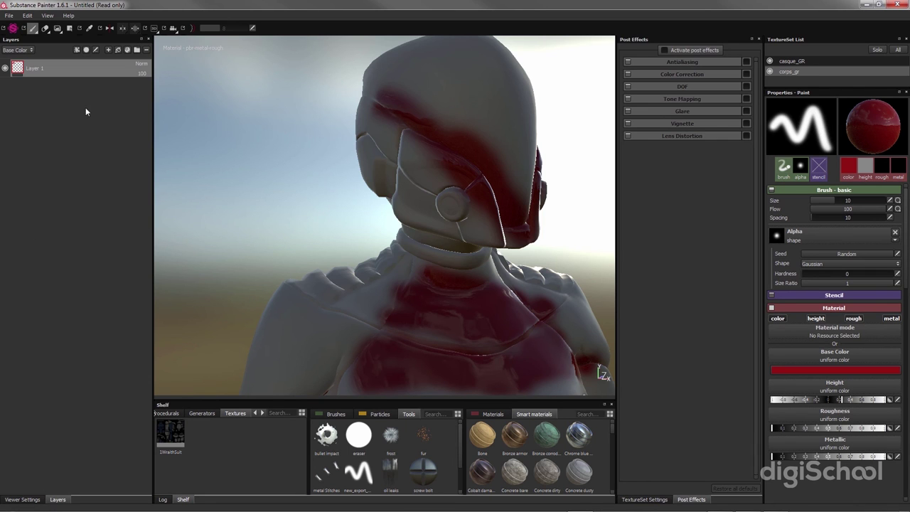
{"action": "left_click_drag", "start_coordinate": [68, 40], "coordinate": [66, 66]}
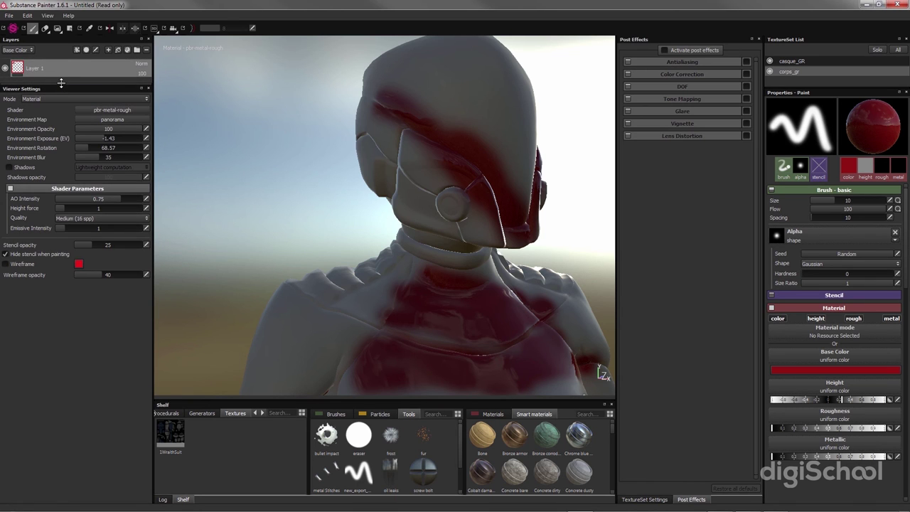
{"action": "mouse_move", "coordinate": [61, 82]}
{"action": "left_mouse_down"}
{"action": "mouse_move", "coordinate": [61, 233]}
{"action": "mouse_move", "coordinate": [68, 145]}
{"action": "mouse_move", "coordinate": [73, 224]}
{"action": "left_mouse_up"}
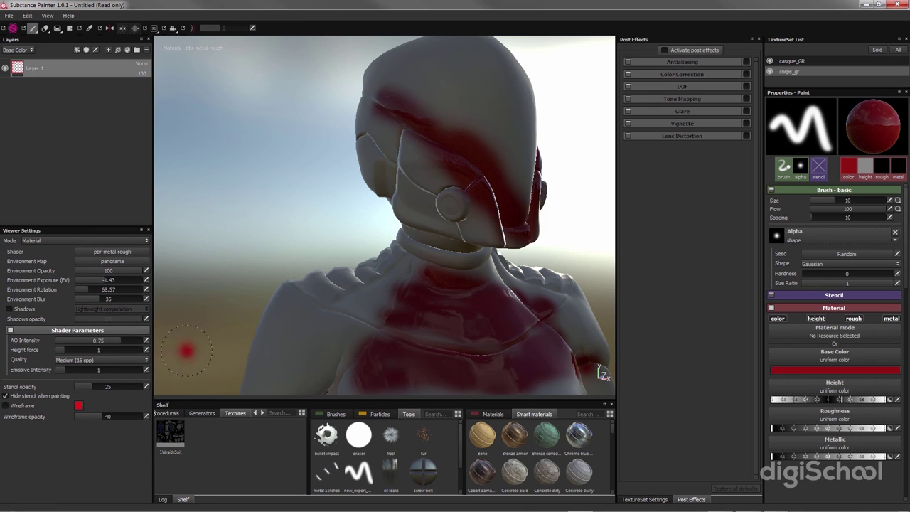
Float the Shelf as a taller separate window positioned mid-screen
{"action": "mouse_move", "coordinate": [322, 408]}
{"action": "left_mouse_down"}
{"action": "mouse_move", "coordinate": [324, 372]}
{"action": "mouse_move", "coordinate": [274, 127]}
{"action": "left_mouse_up"}
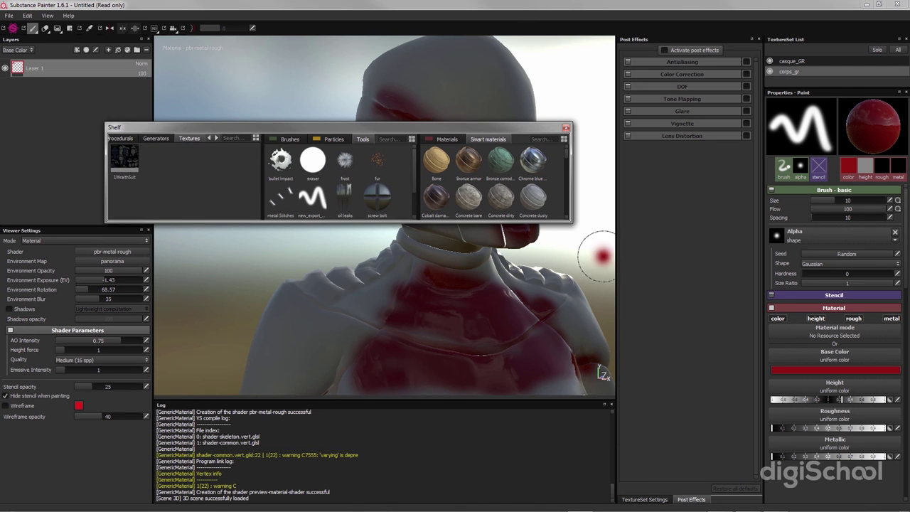
{"action": "mouse_move", "coordinate": [565, 224]}
{"action": "left_mouse_down"}
{"action": "mouse_move", "coordinate": [542, 434]}
{"action": "mouse_move", "coordinate": [542, 422]}
{"action": "left_mouse_up"}
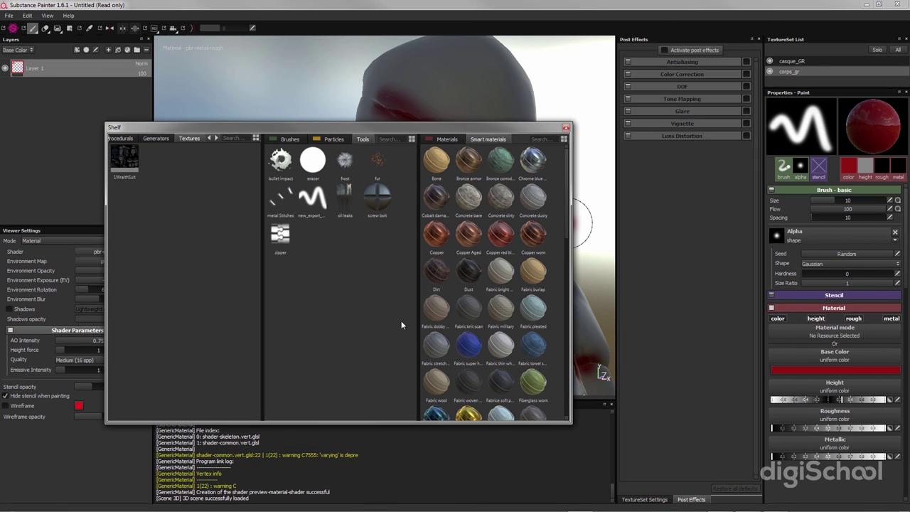
{"action": "mouse_move", "coordinate": [421, 127]}
{"action": "left_mouse_down"}
{"action": "mouse_move", "coordinate": [498, 99]}
{"action": "mouse_move", "coordinate": [491, 126]}
{"action": "mouse_move", "coordinate": [908, 132]}
{"action": "left_mouse_up"}
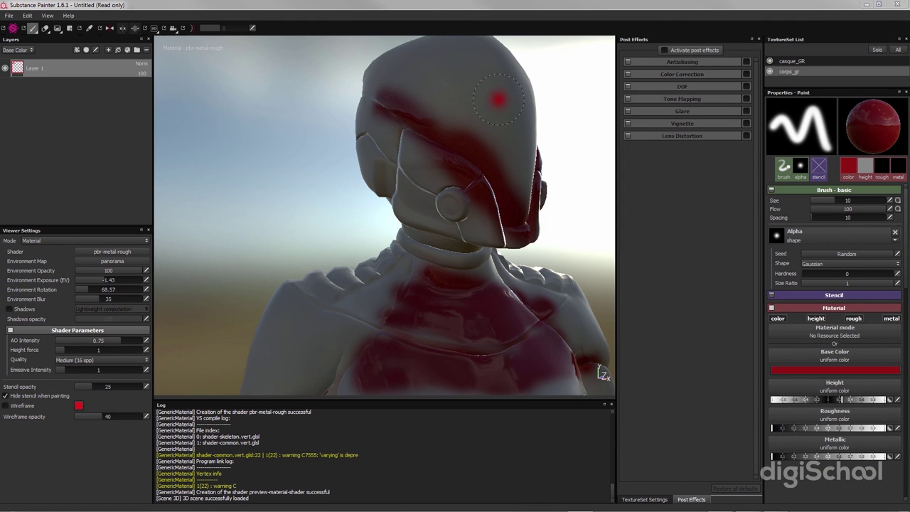
{"action": "left_click_drag", "start_coordinate": [908, 145], "coordinate": [503, 144]}
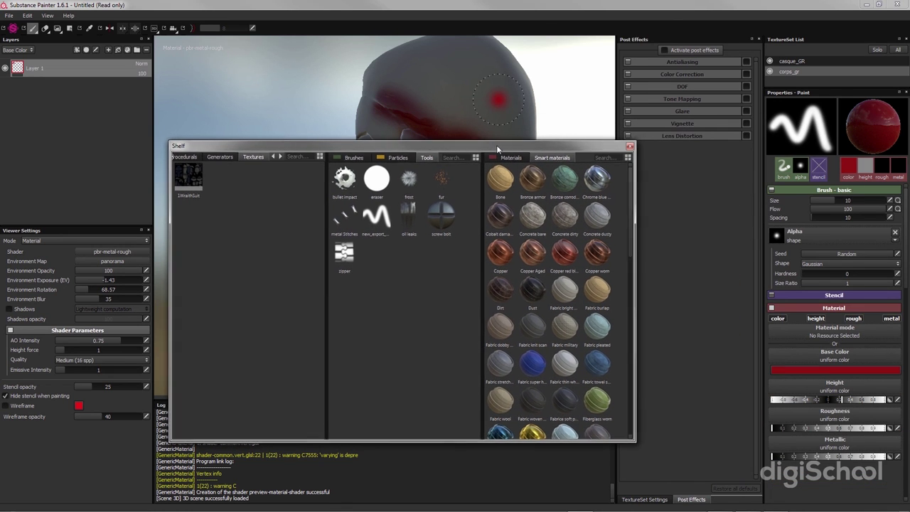
{"action": "left_click", "coordinate": [636, 146]}
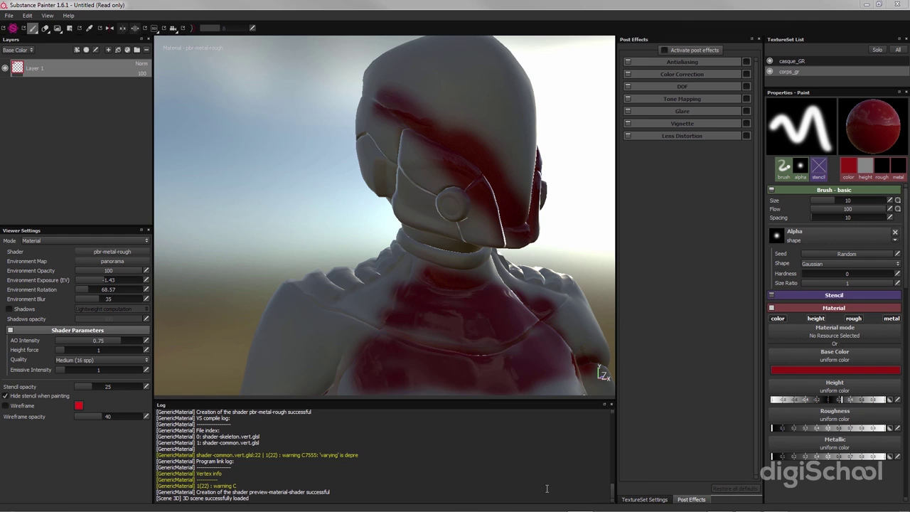
Close the Log panel so the viewport extends down, viewing the character in side profile
{"action": "left_click", "coordinate": [610, 403]}
{"action": "scroll", "coordinate": [411, 313], "scroll_direction": "up", "scroll_amount": 2}
{"action": "mouse_move", "coordinate": [411, 312]}
{"action": "left_mouse_down", "text": "alt"}
{"action": "mouse_move", "coordinate": [576, 357]}
{"action": "mouse_move", "coordinate": [417, 351]}
{"action": "left_mouse_up", "text": "alt"}
{"action": "scroll", "coordinate": [416, 350], "scroll_direction": "up", "scroll_amount": 3}
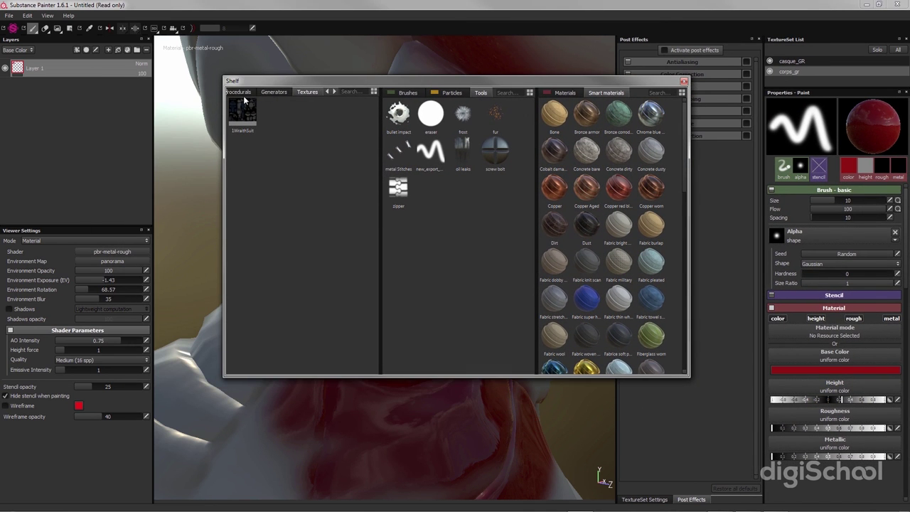
Pick the dirt 3 brush (Alpha Dirt 04, size 13) from the Shelf's Brushes
{"action": "left_click", "coordinate": [405, 95]}
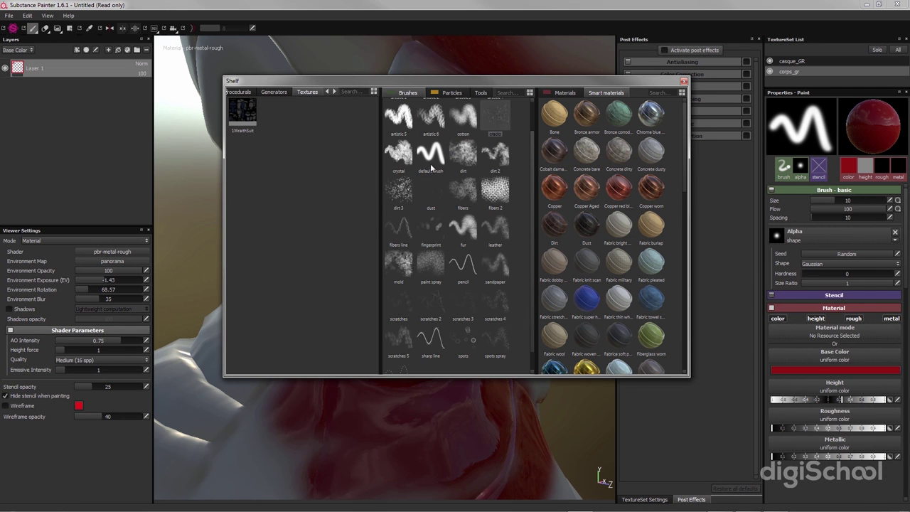
{"action": "left_click", "coordinate": [400, 189]}
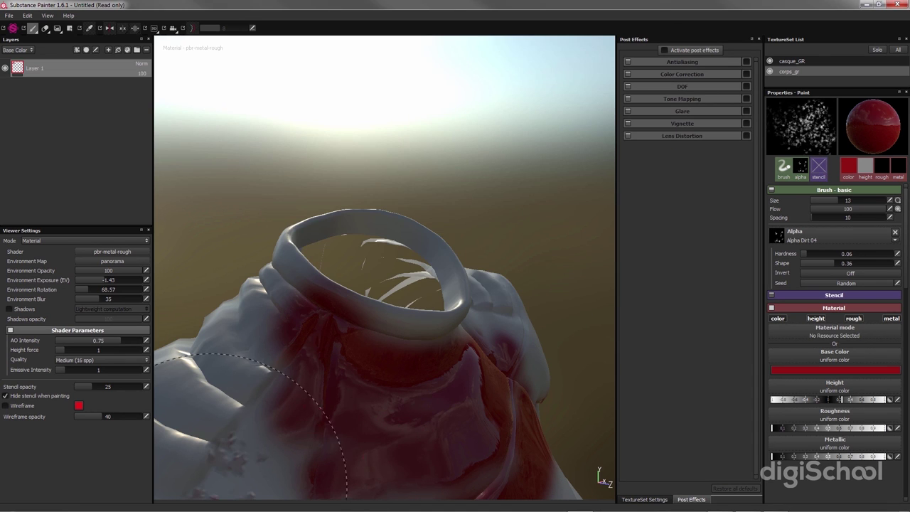
Dab red dirt splatter on the body's side and the shoulder beside the neck, then inspect it
{"action": "left_click_drag", "start_coordinate": [213, 494], "coordinate": [238, 412]}
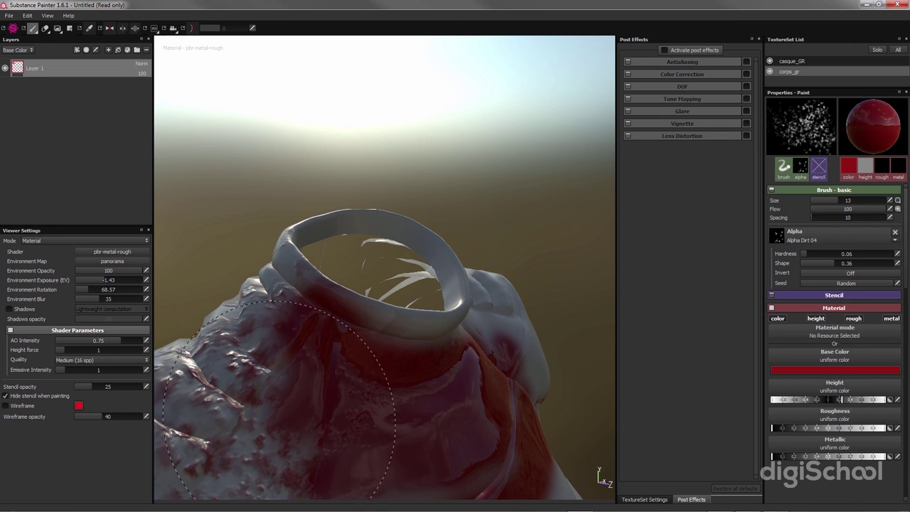
{"action": "mouse_move", "coordinate": [302, 387]}
{"action": "left_mouse_down", "text": "alt"}
{"action": "mouse_move", "coordinate": [265, 368]}
{"action": "mouse_move", "coordinate": [313, 341]}
{"action": "left_mouse_up", "text": "alt"}
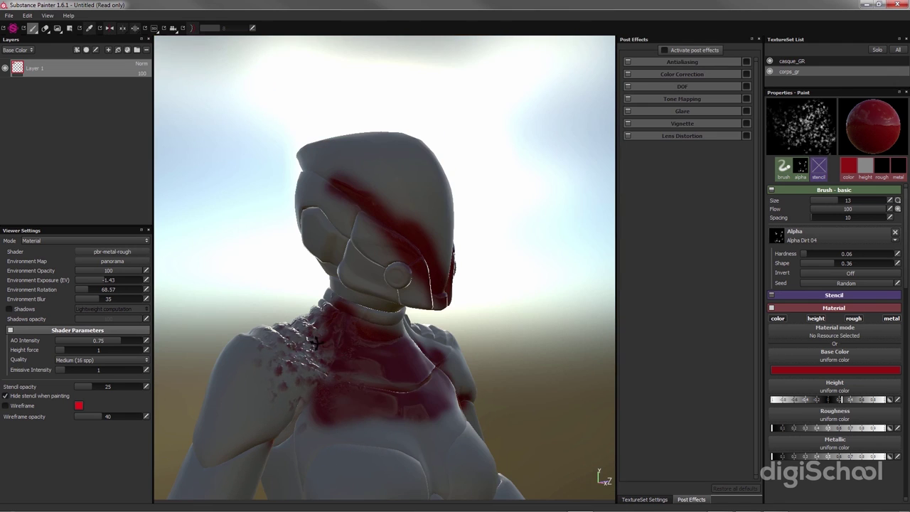
{"action": "left_click", "coordinate": [313, 343]}
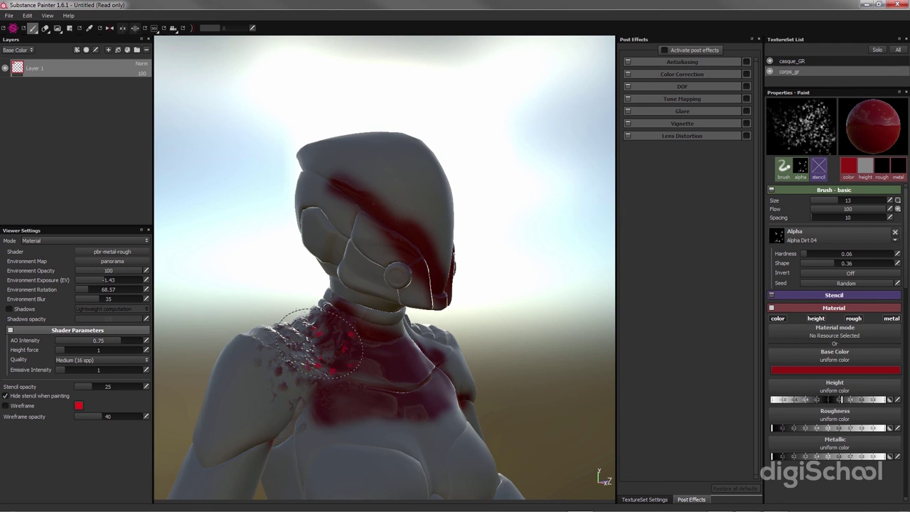
{"action": "left_click_drag", "start_coordinate": [320, 343], "coordinate": [447, 315], "text": "alt"}
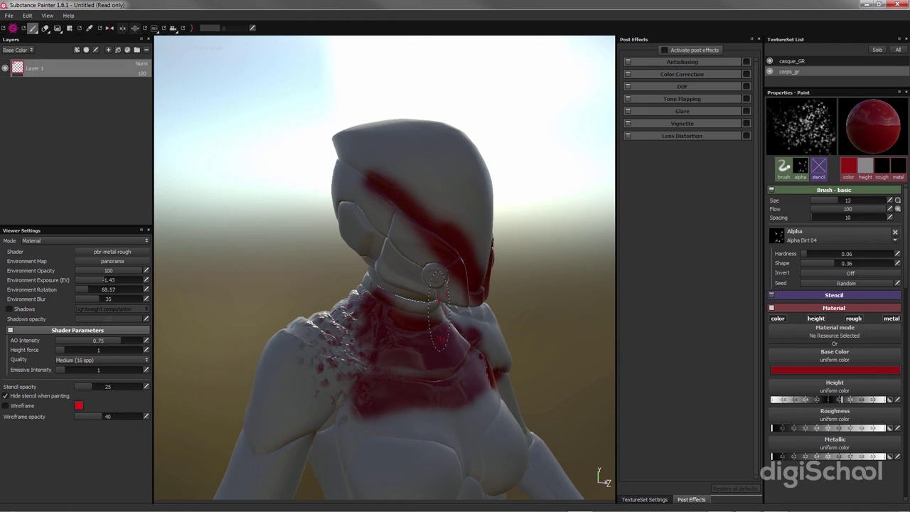
{"action": "left_click_drag", "start_coordinate": [434, 276], "coordinate": [426, 266], "text": "alt"}
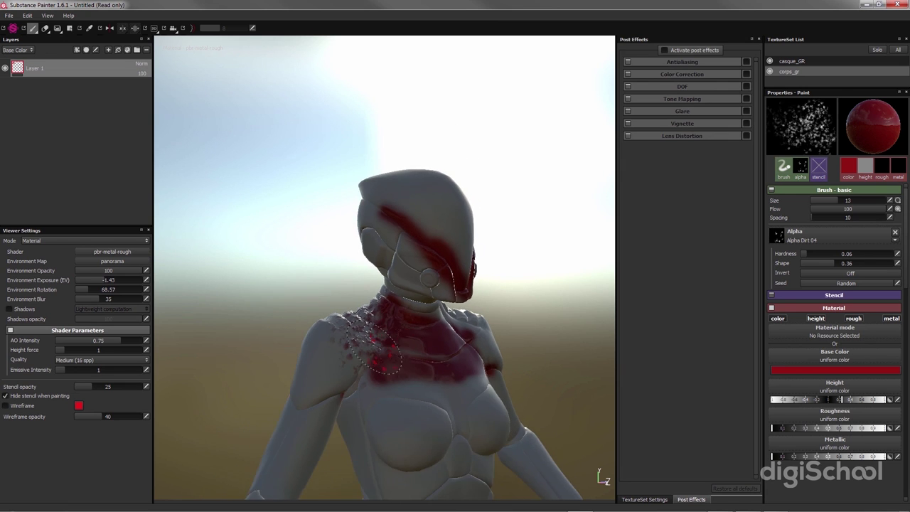
{"action": "right_click_drag", "start_coordinate": [384, 347], "coordinate": [401, 313], "text": "alt"}
{"action": "left_click_drag", "start_coordinate": [402, 312], "coordinate": [399, 333], "text": "alt"}
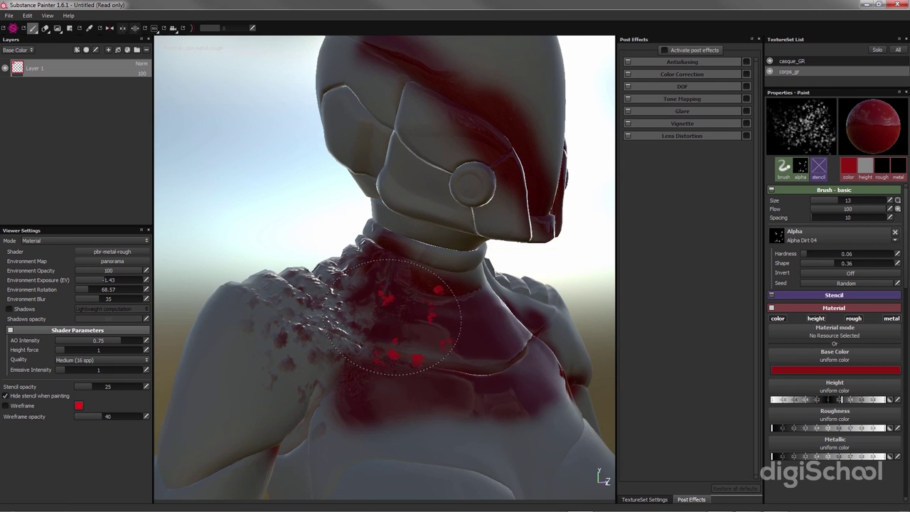